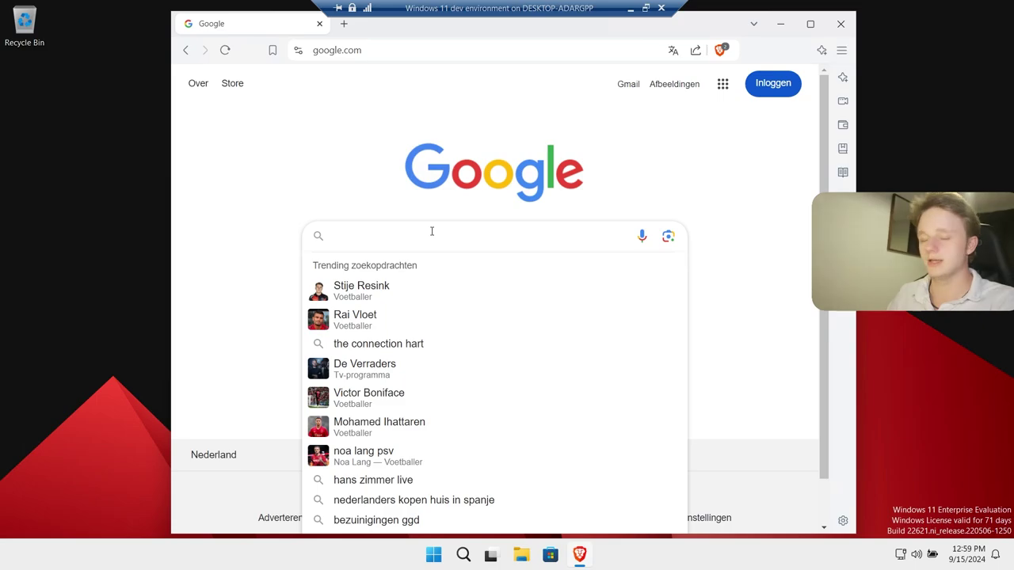
Step: Search Google for 'chrome' and open the 'Google Chrome - The Fast & Secure Web Browser' result
type("chrome")
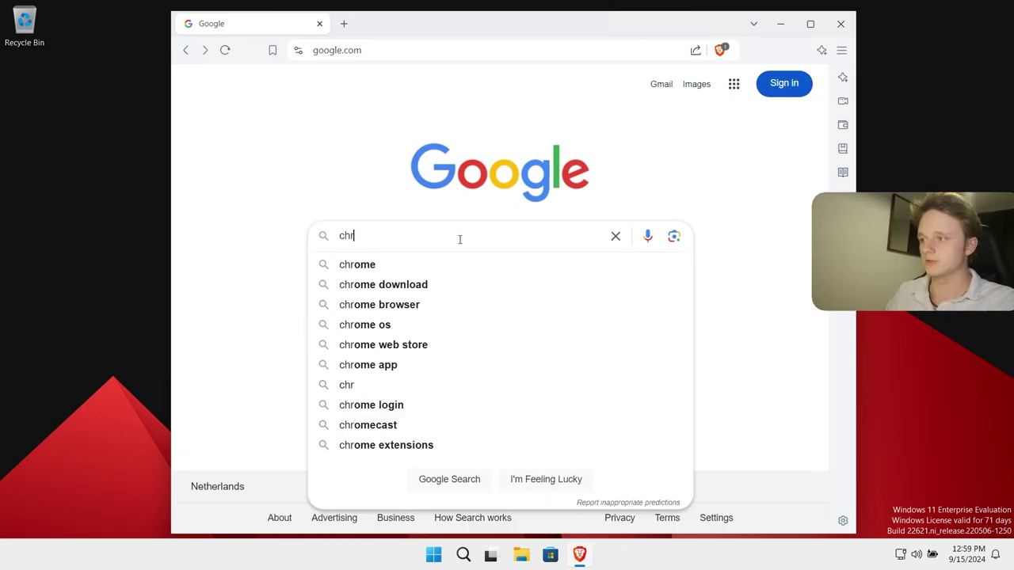
type("ome")
key("Return")
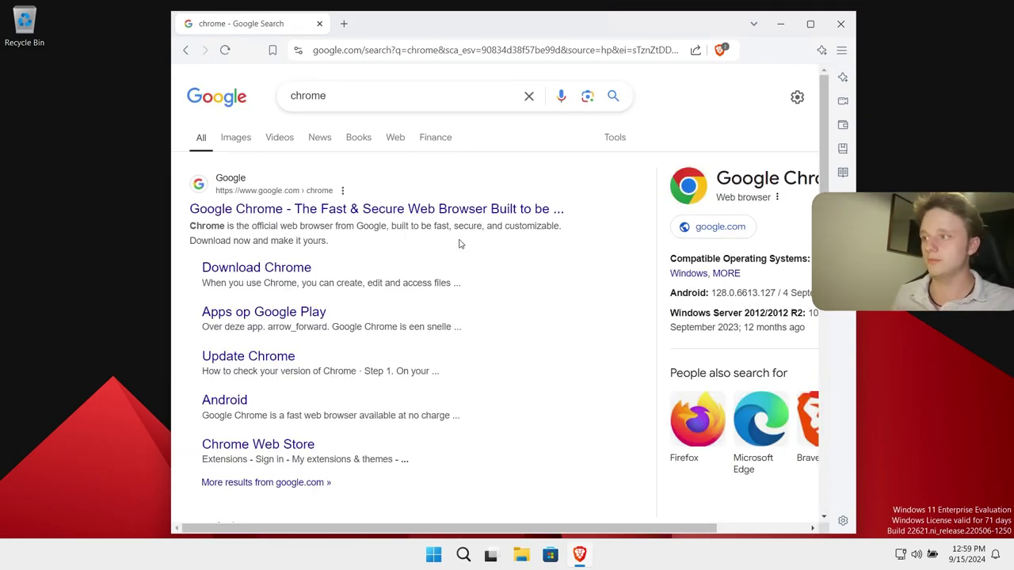
left_click(394, 210)
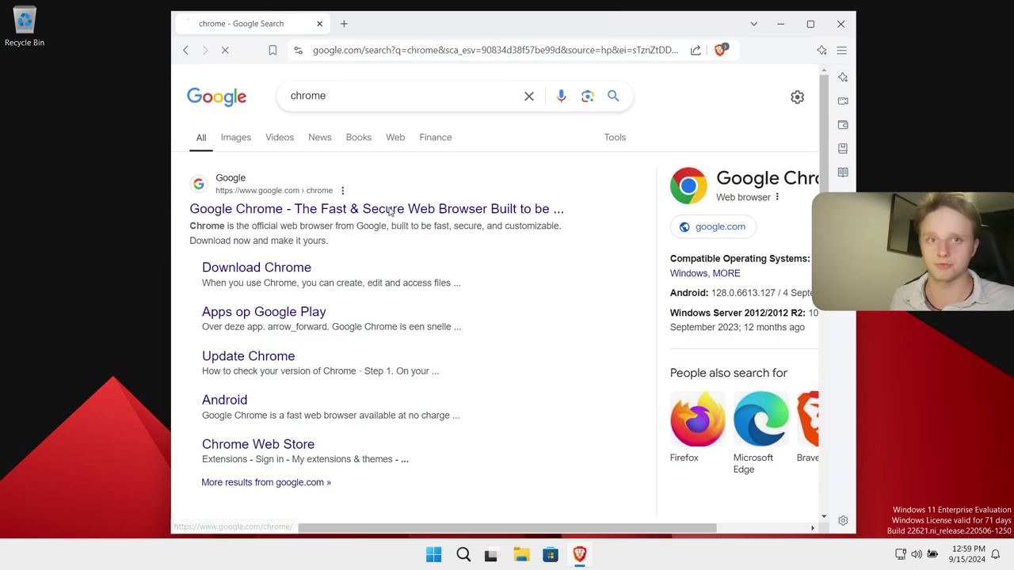
scroll(554, 292, "down", 1)
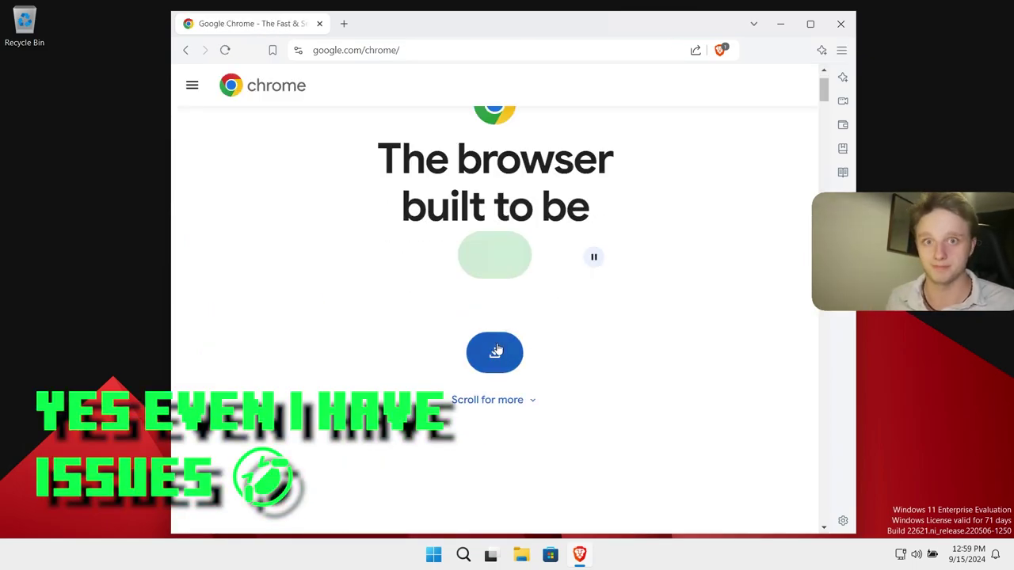
Step: Save ChromeSetup.exe to Downloads, run it, and minimise Brave to leave the installer showing
left_click(497, 350)
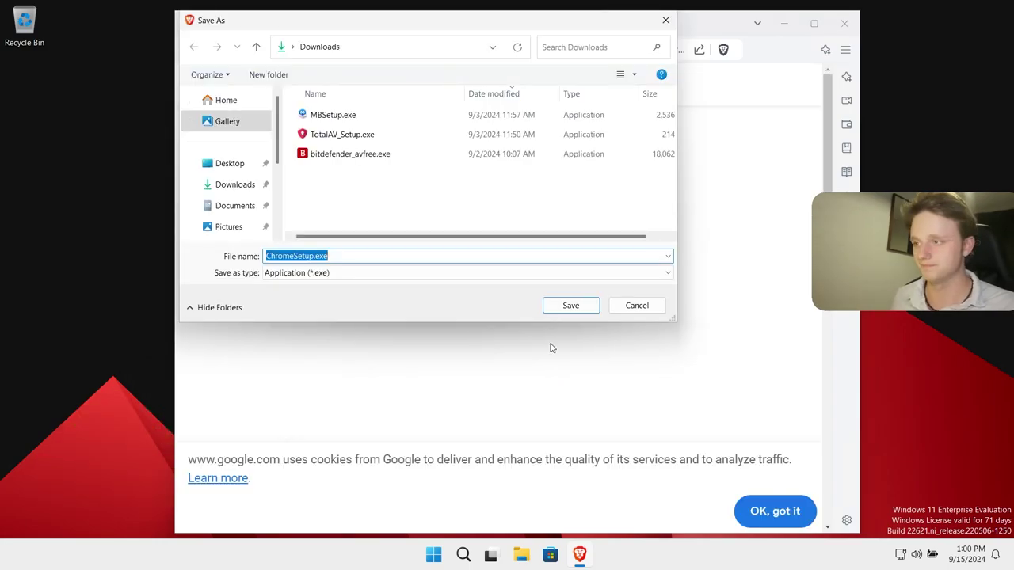
left_click(570, 306)
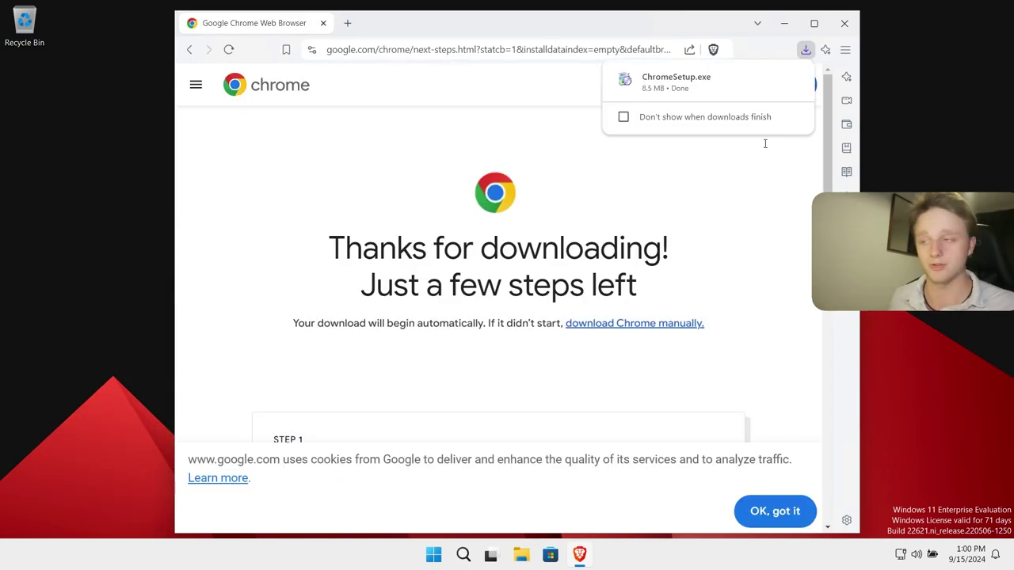
left_click(681, 82)
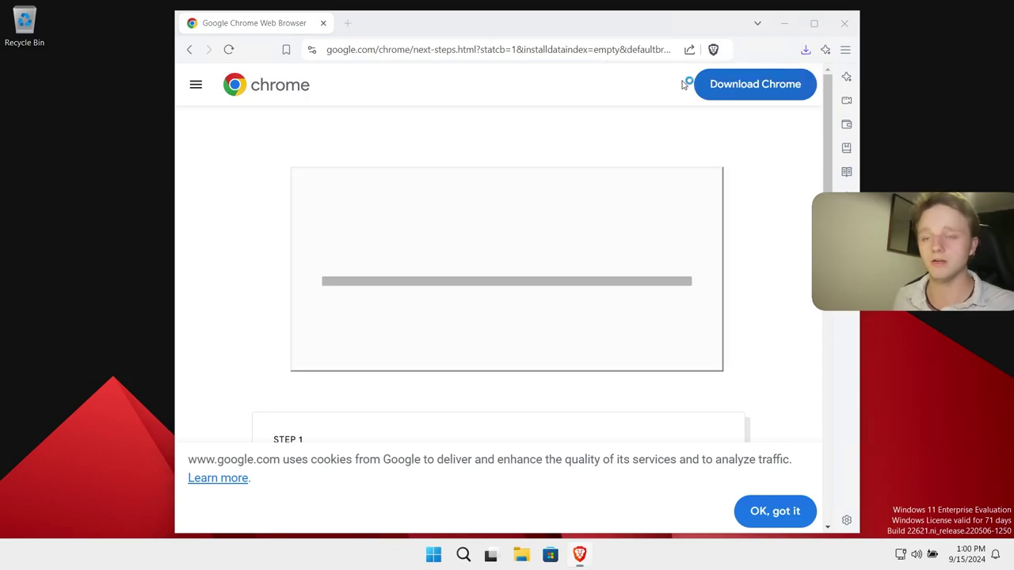
left_click(783, 23)
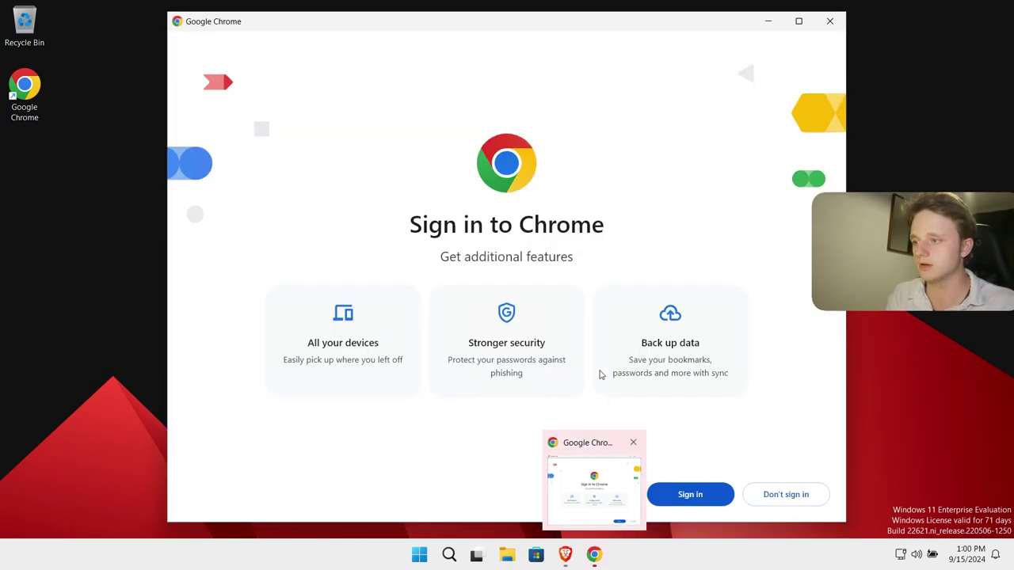
Step: Finish Chrome's first-run setup without signing in, making it default, or enabling ad topics
left_click(775, 497)
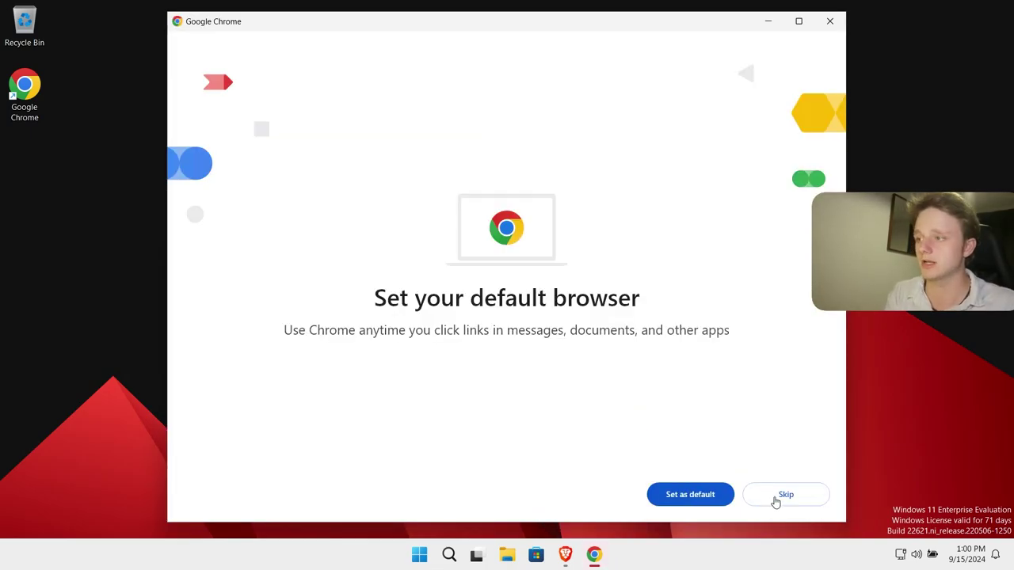
left_click(767, 503)
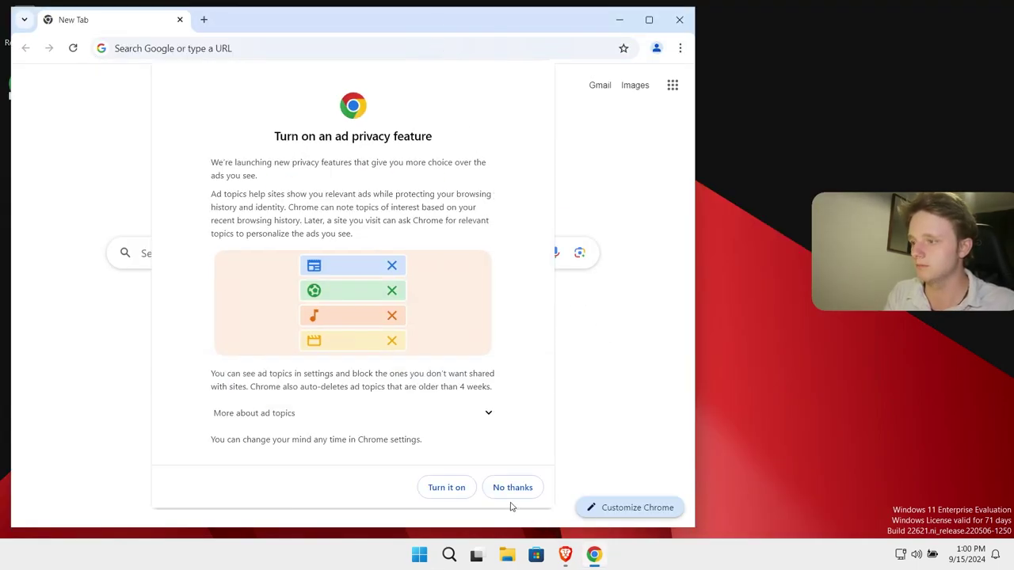
left_click(514, 487)
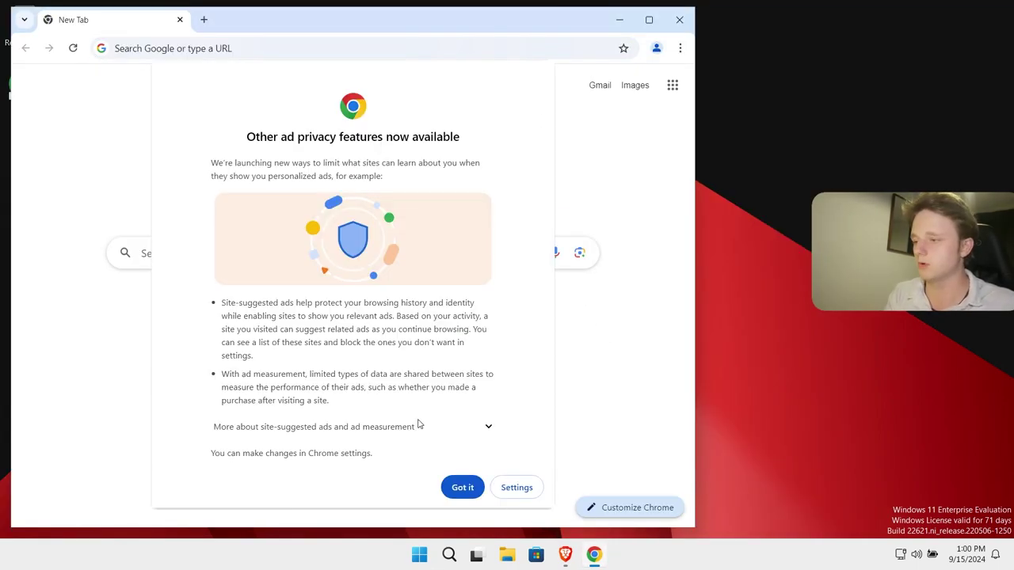
left_click(462, 487)
left_click_drag(491, 32, 647, 46)
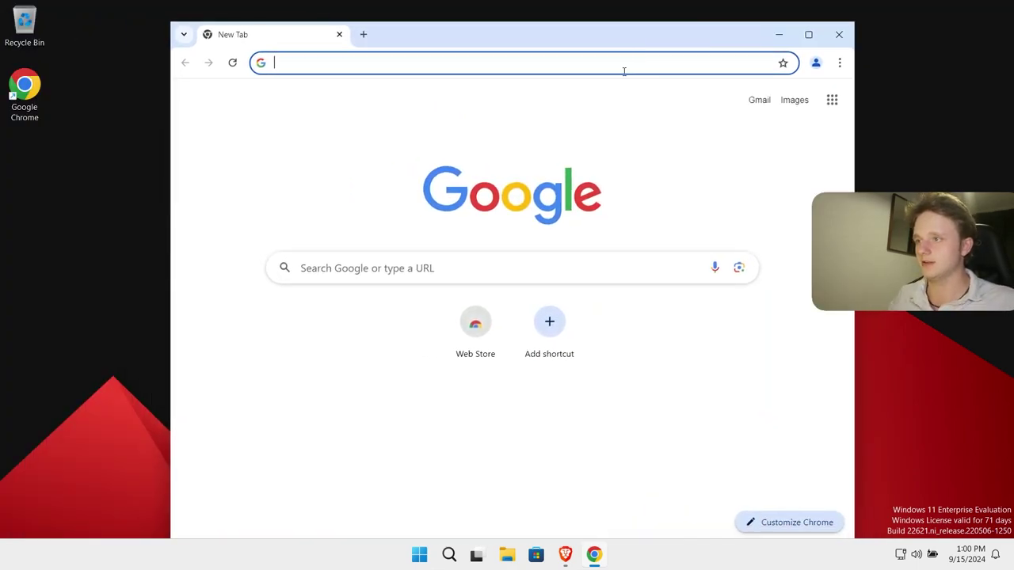
Step: Load google.com in Chrome and dismiss Google's cookie consent notice
type("google.")
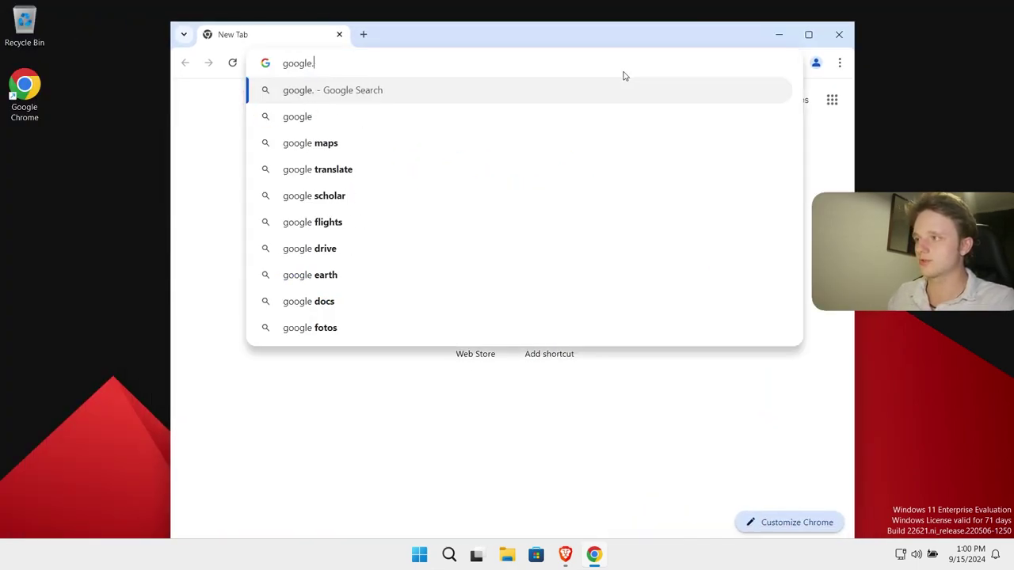
type("com")
key("Return")
scroll(662, 363, "down", 2)
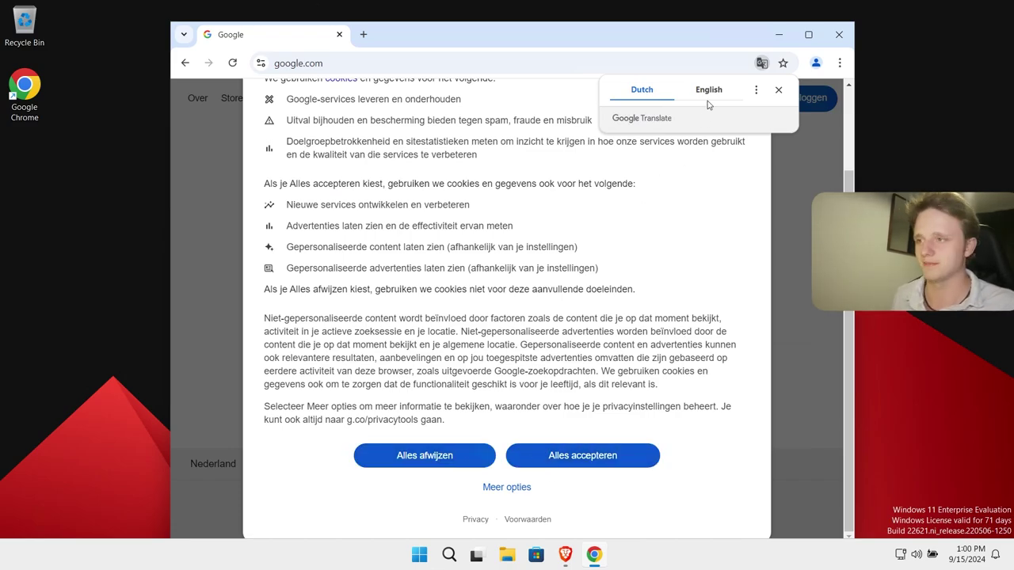
left_click(582, 455)
Step: Activate the Google search box on google.com
left_click(518, 244)
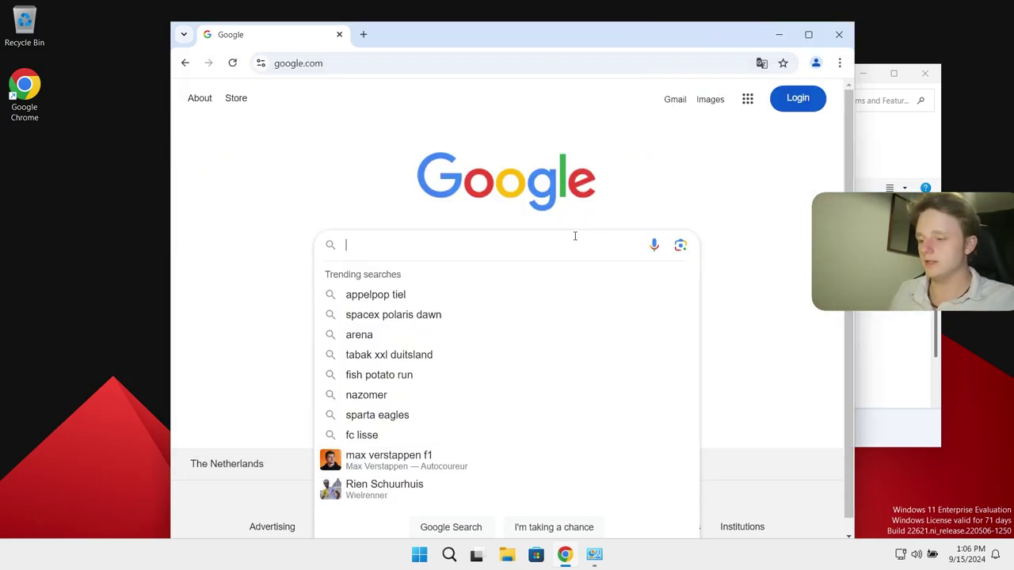
Step: Search Google for 'opera gx', open the Opera GX | Gaming Browser page, accept cookies and download
type("opera gx")
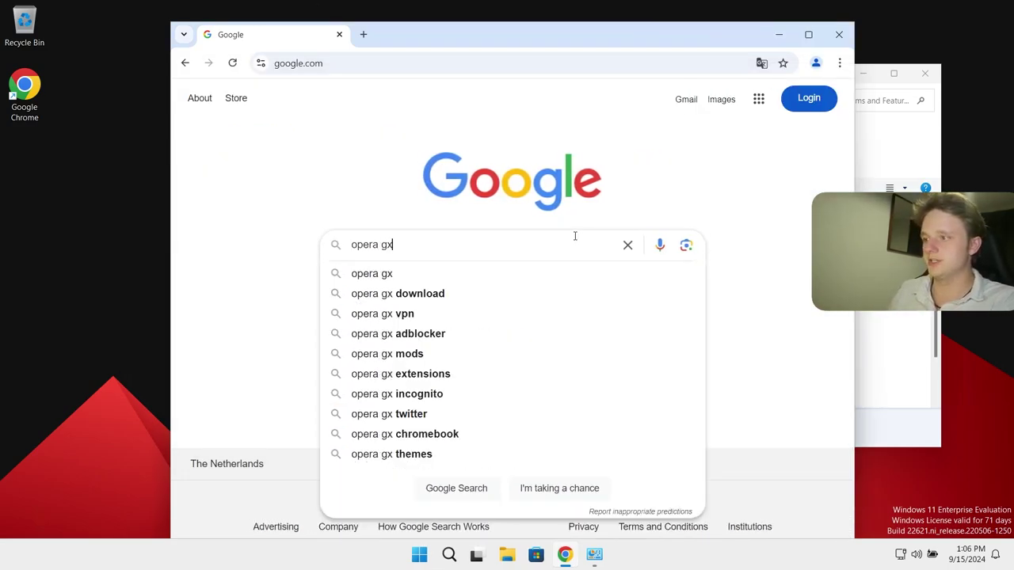
key("Return")
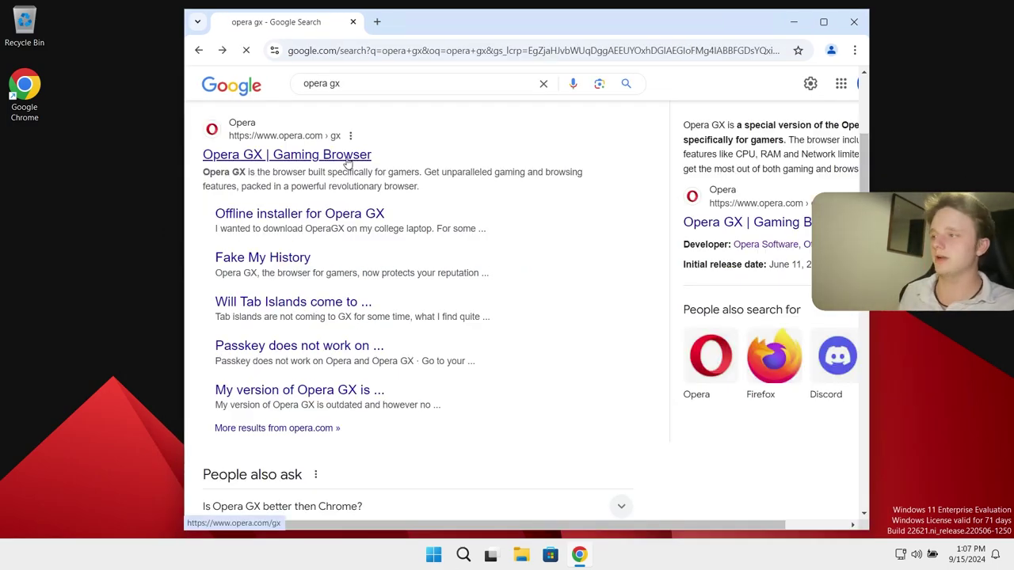
left_click(346, 156)
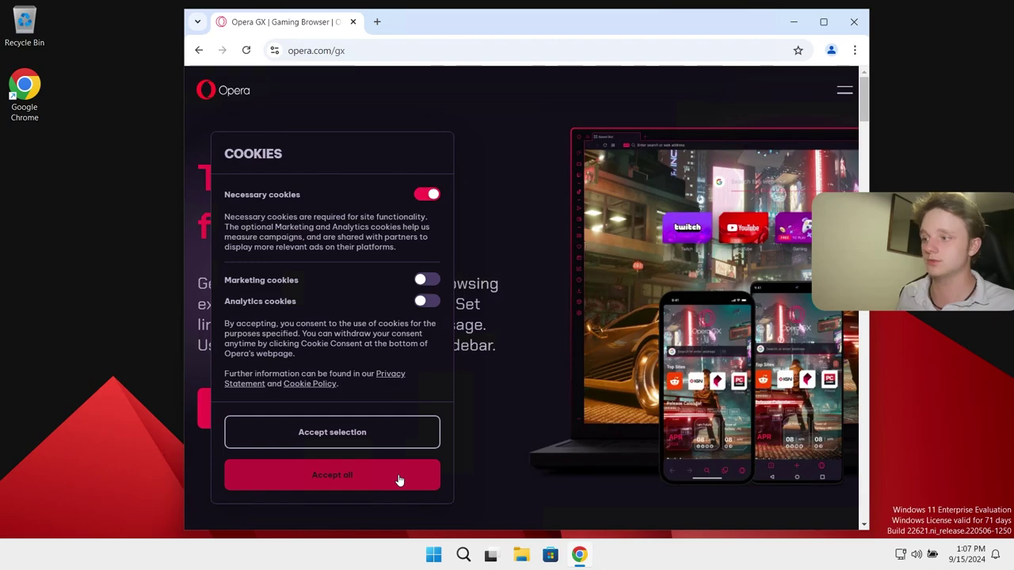
left_click(399, 478)
left_click(346, 408)
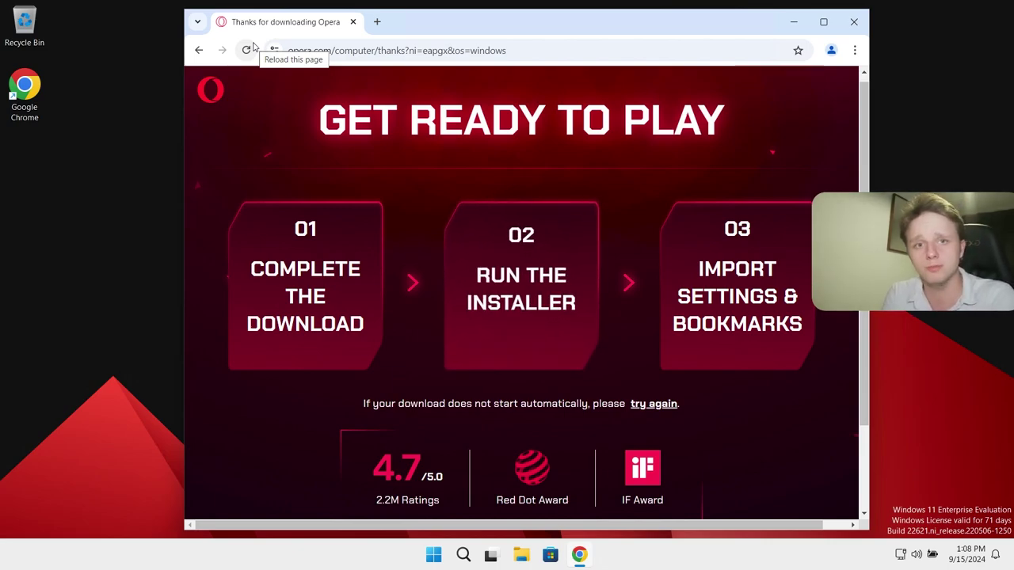
Step: Return to the Google homepage and open the sponsored Opera GX download page
left_click(332, 50)
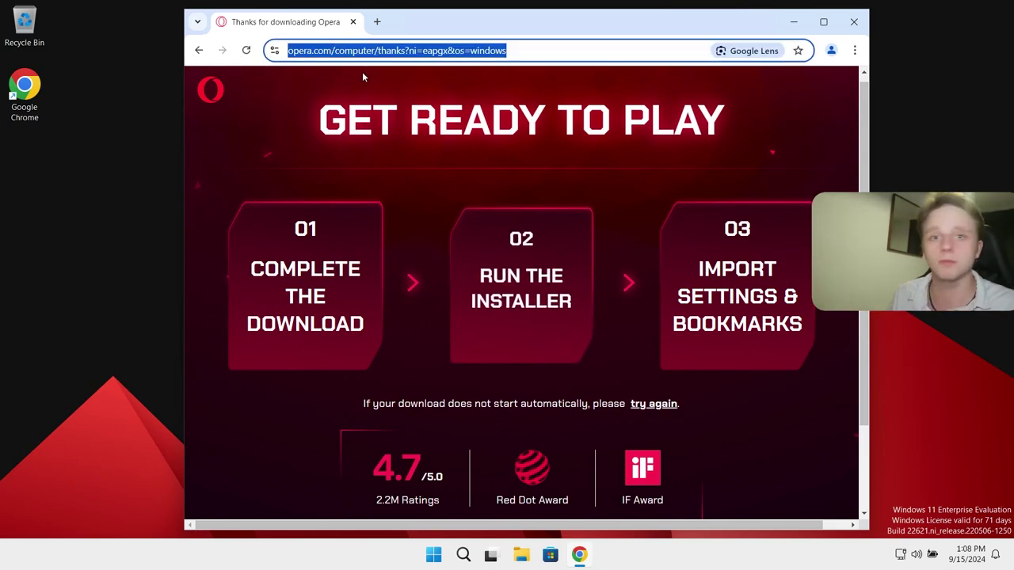
type("google.com")
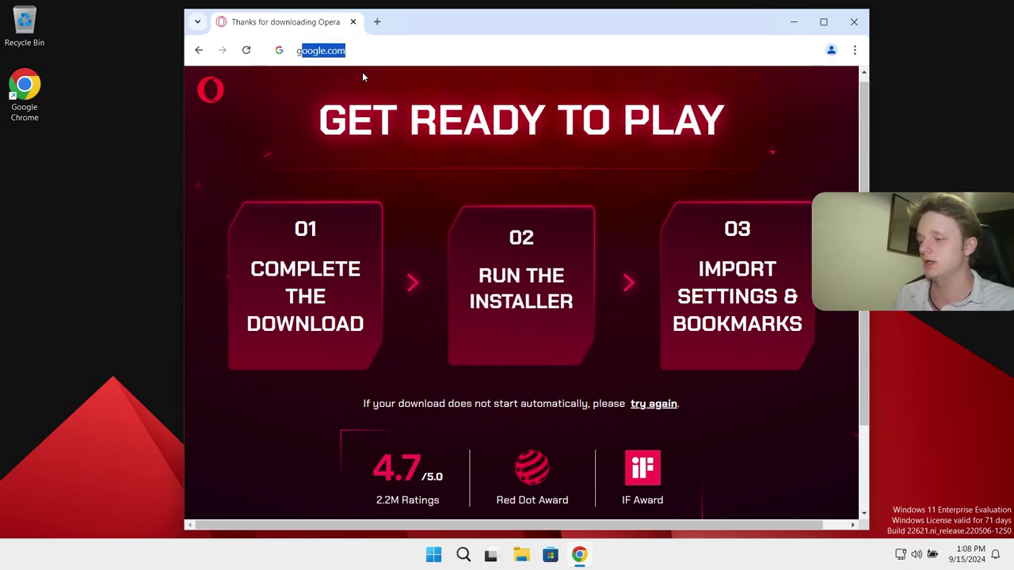
key("Return")
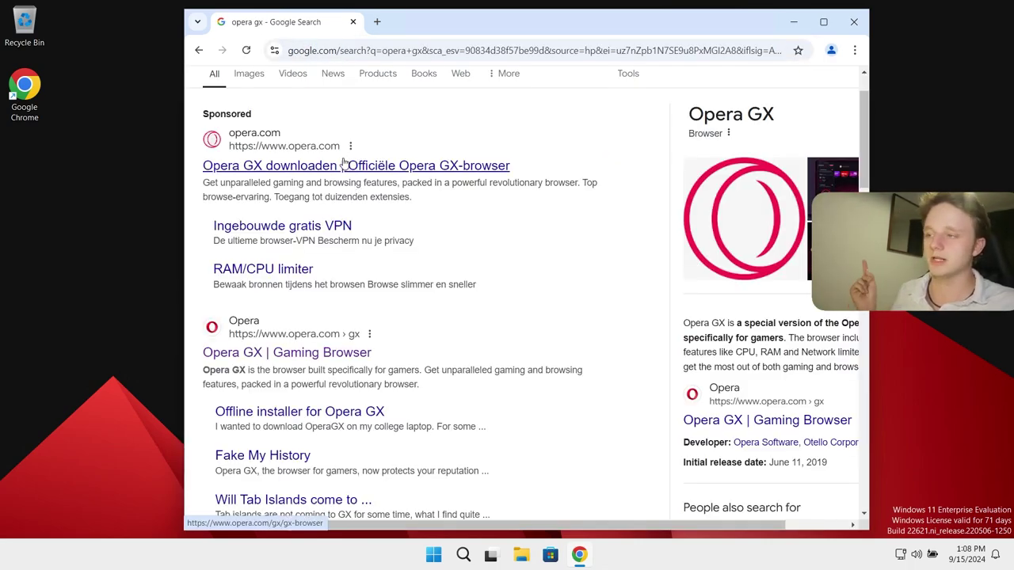
left_click(343, 164)
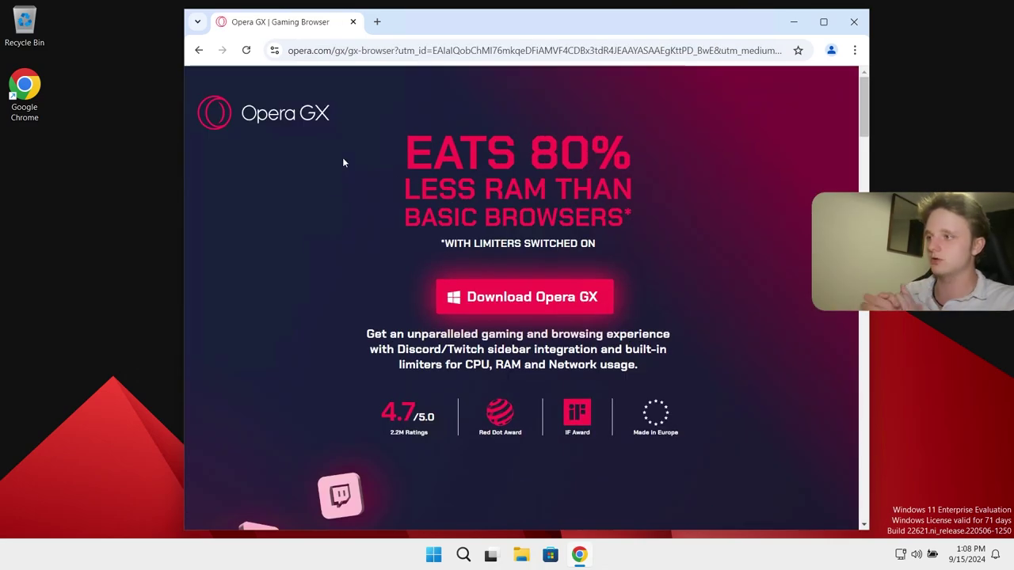
Step: Retry the Opera GX download and show Advanced details of the net.geo.opera.com privacy error
left_click(473, 297)
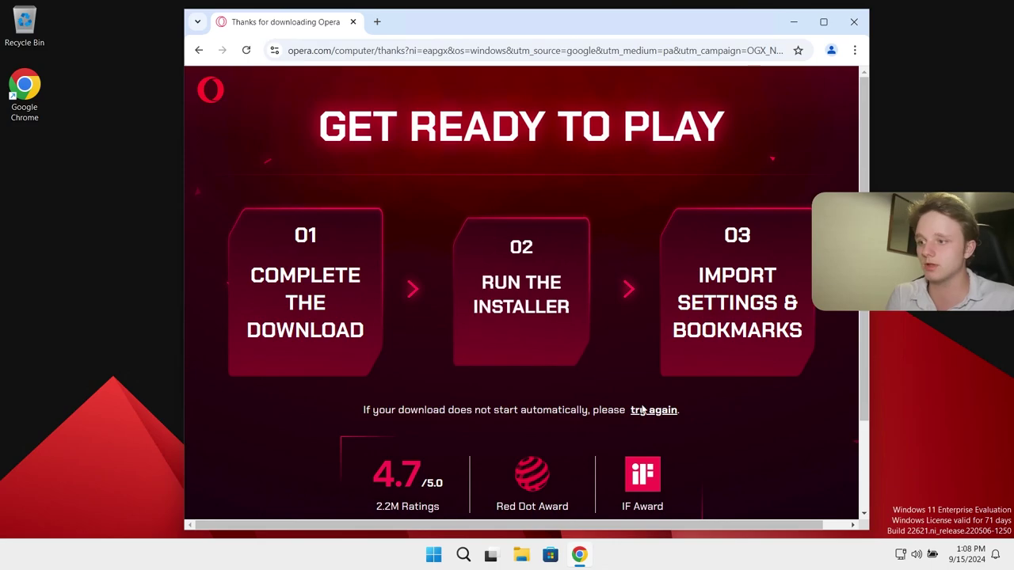
left_click(660, 410)
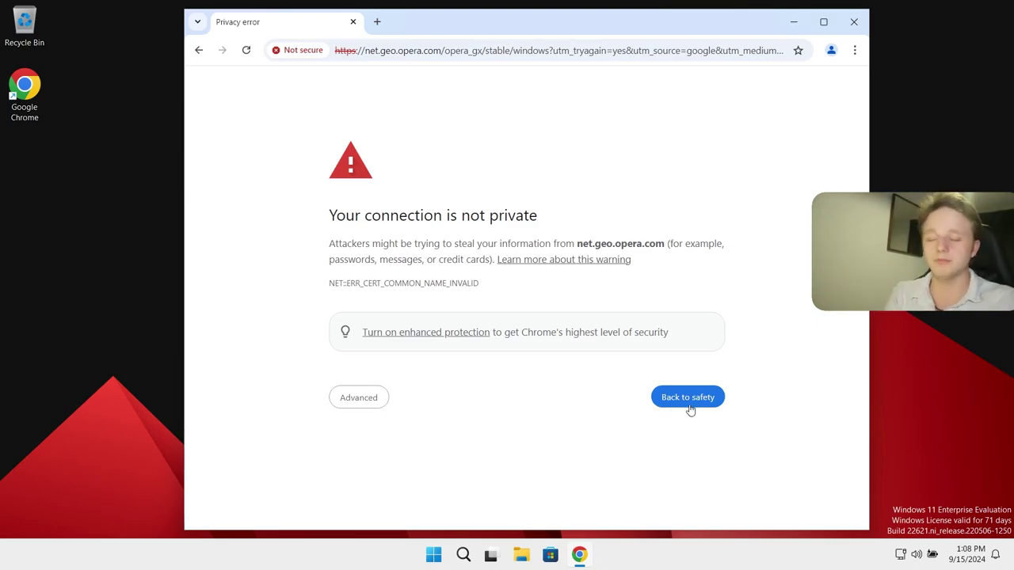
left_click(360, 394)
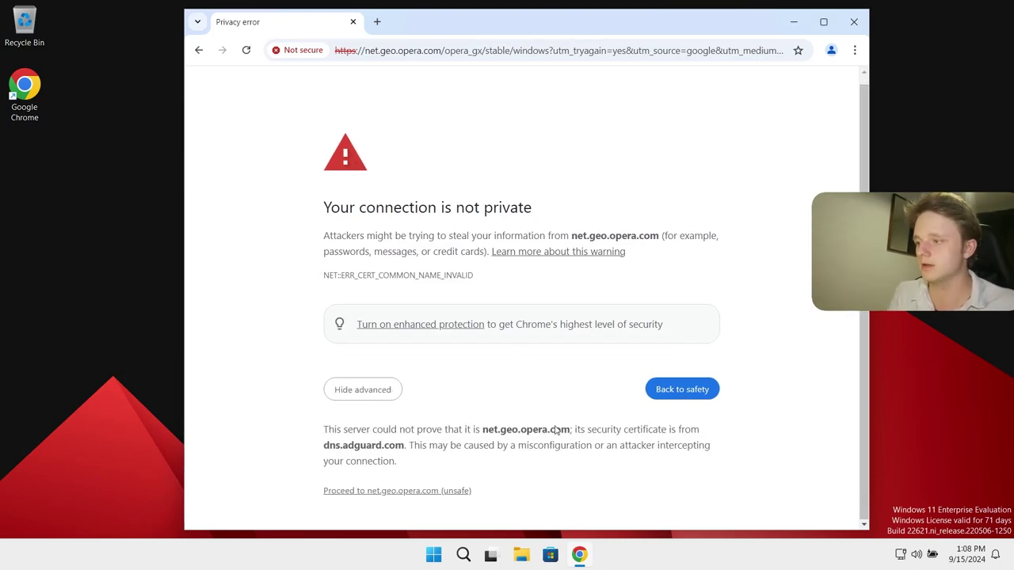
Step: Proceed to the unsafe Opera server, then turn off manual IPv4 DNS, save, and close Settings
left_click(415, 491)
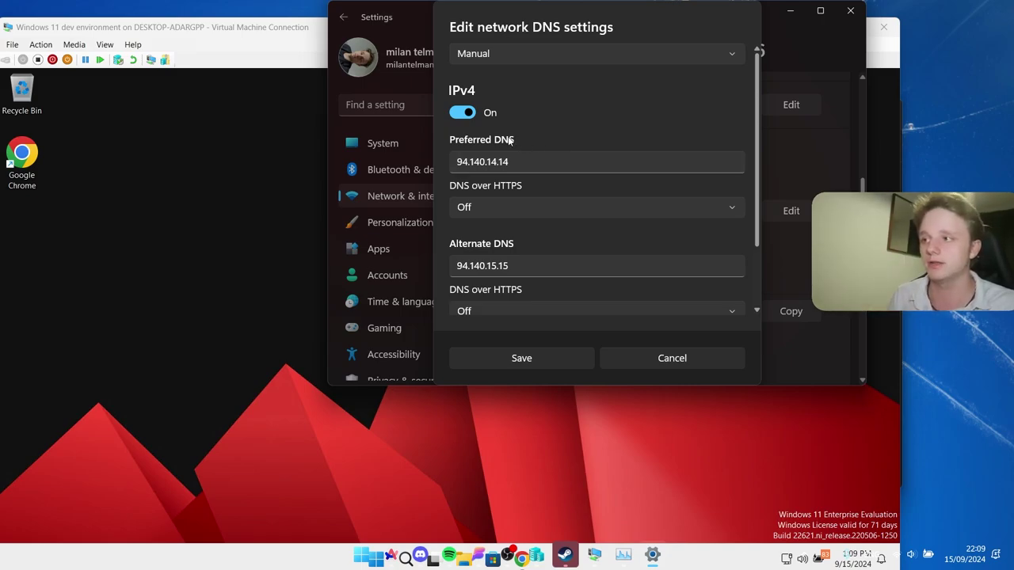
left_click_drag(518, 162, 440, 164)
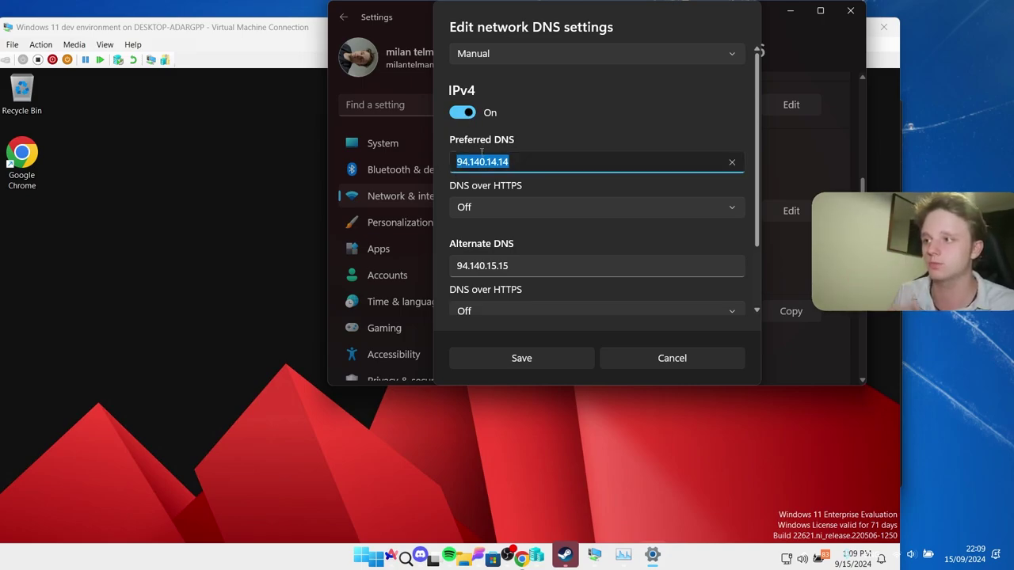
left_click(467, 113)
left_click(558, 299)
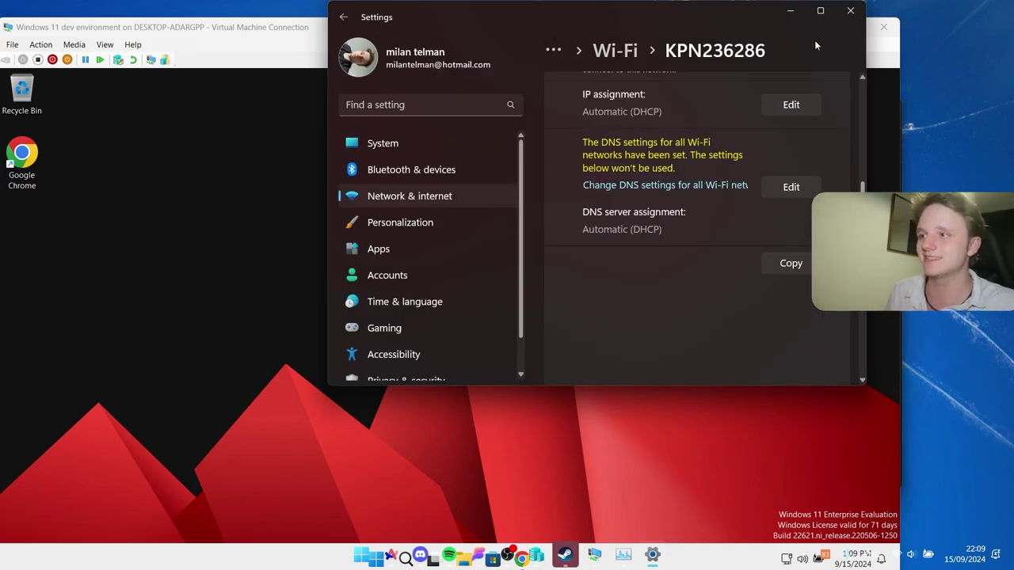
left_click(849, 10)
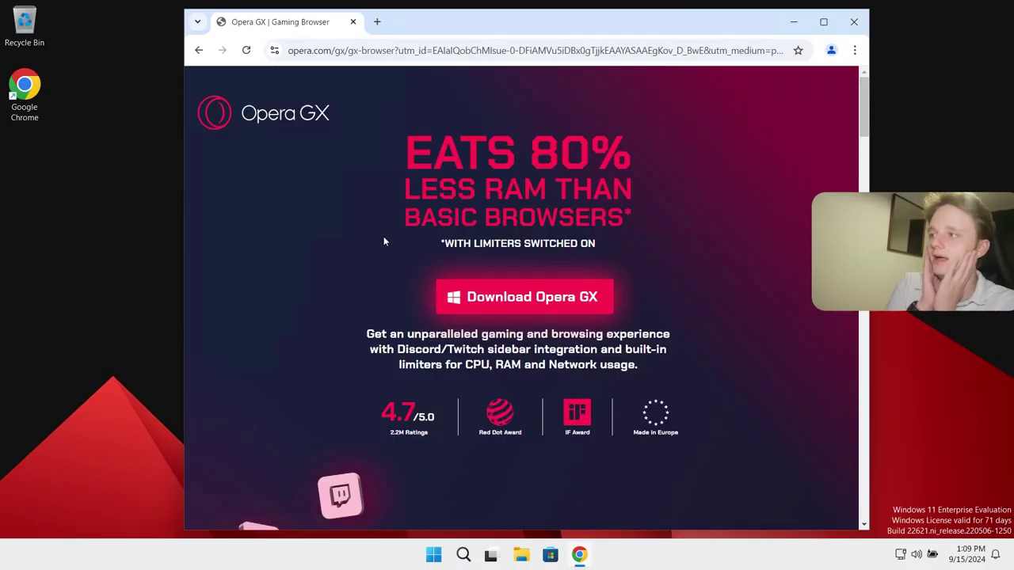
Step: Download OperaGXSetup.exe from the Opera GX page and run it from Chrome's downloads list
left_click(455, 290)
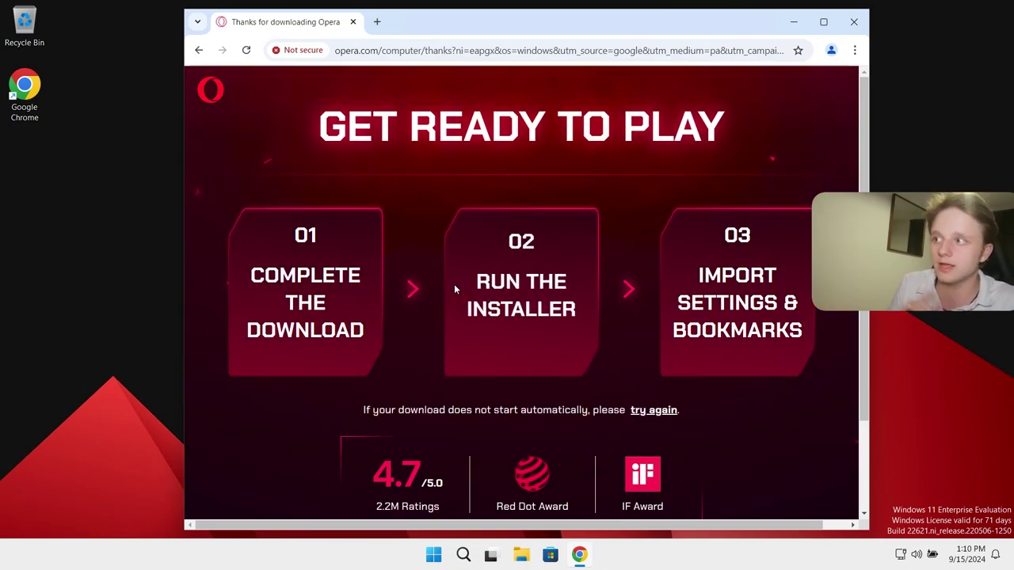
left_click(288, 51)
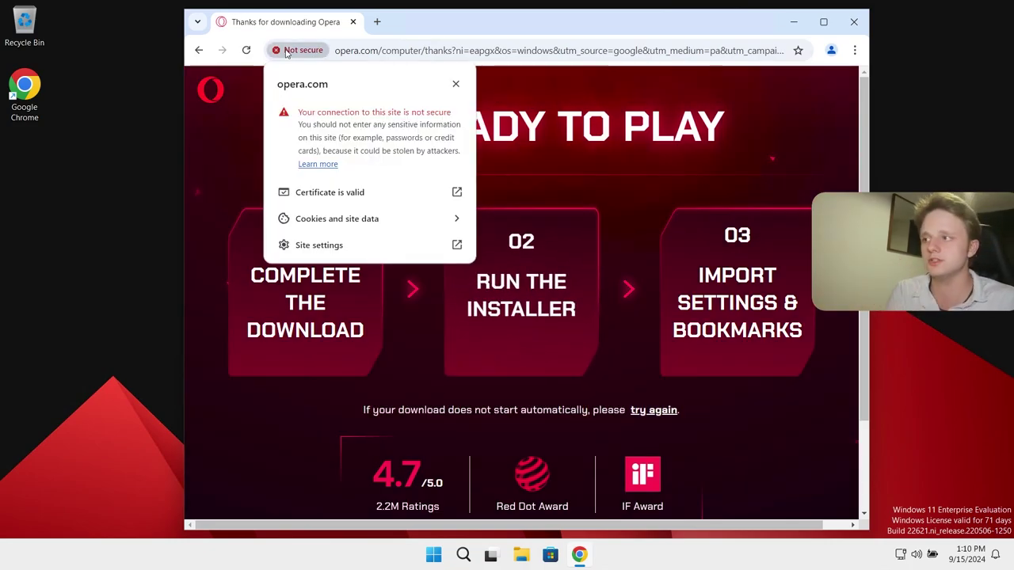
left_click(649, 179)
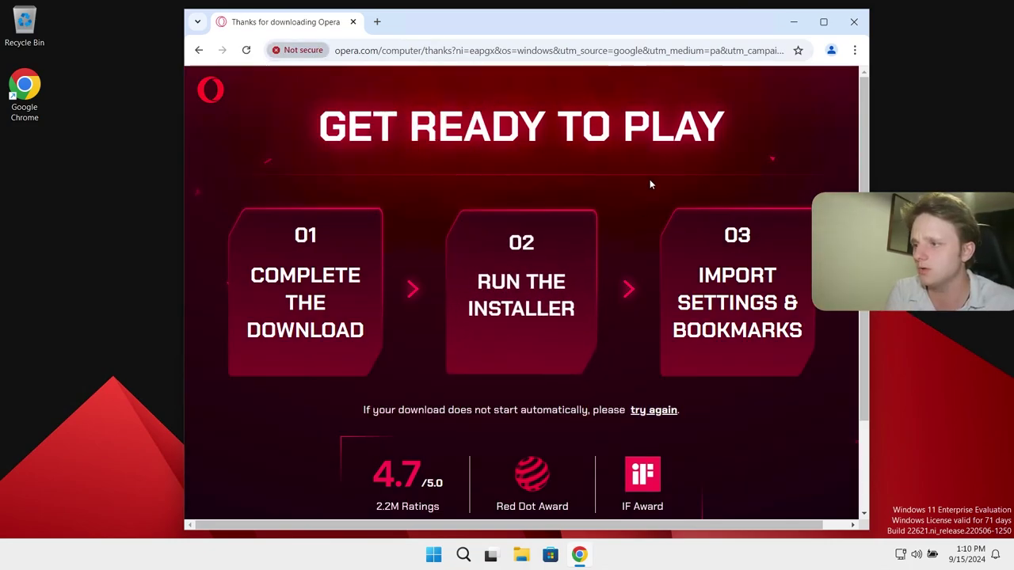
left_click(638, 411)
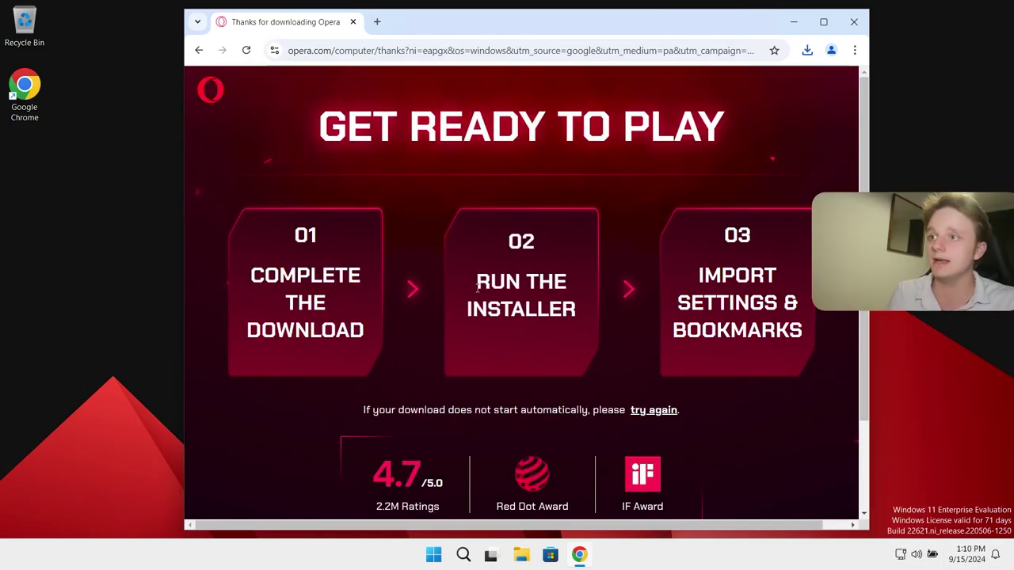
left_click(807, 50)
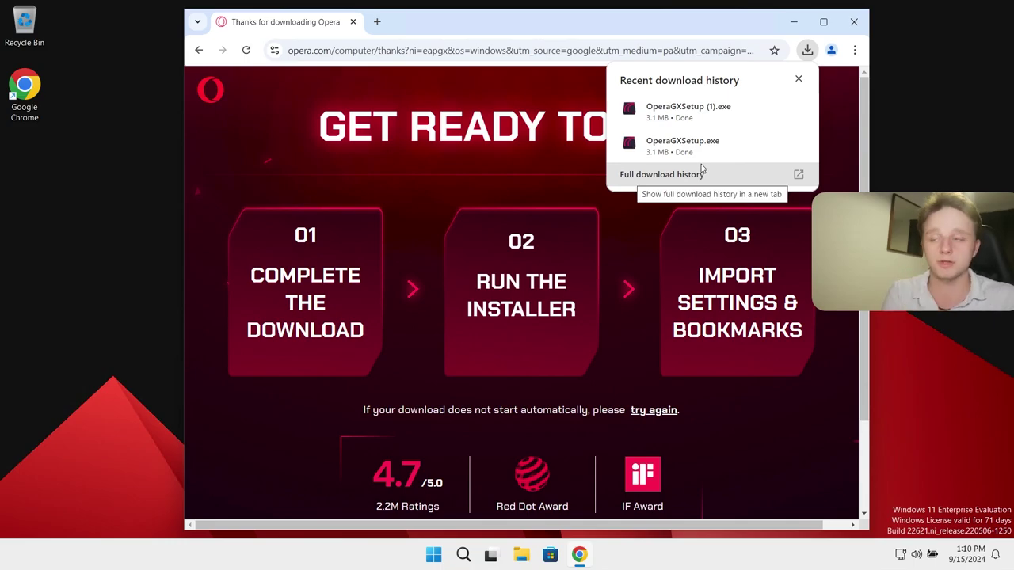
left_click(679, 136)
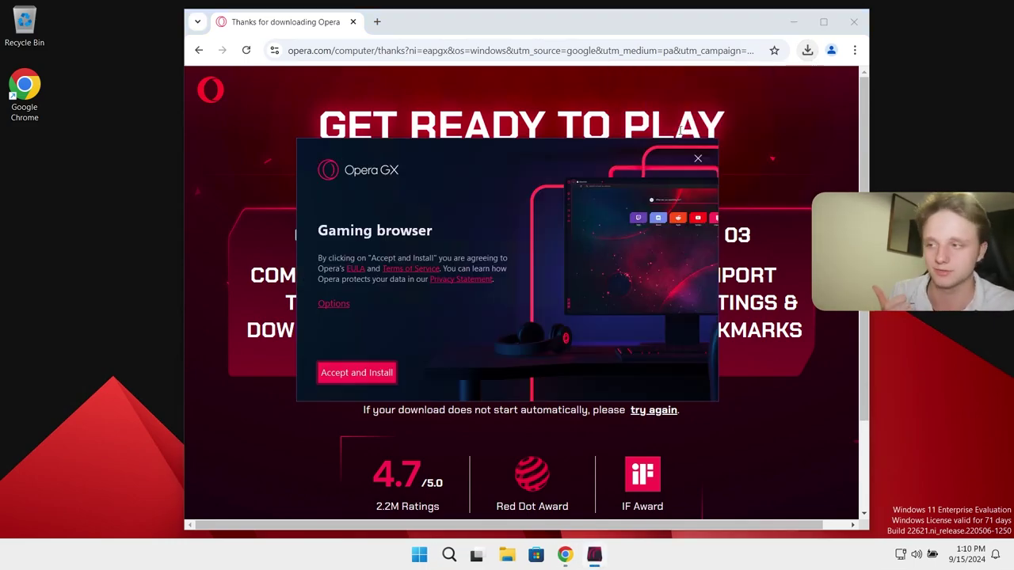
Step: Accept the terms and data prompt, install Opera GX, and dismiss the pin notification
left_click(369, 372)
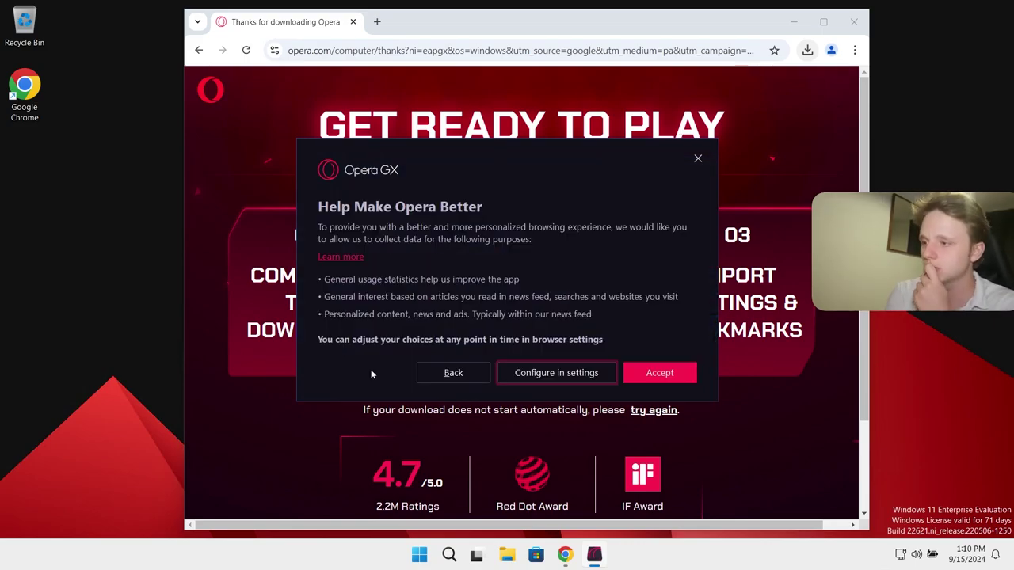
left_click(686, 379)
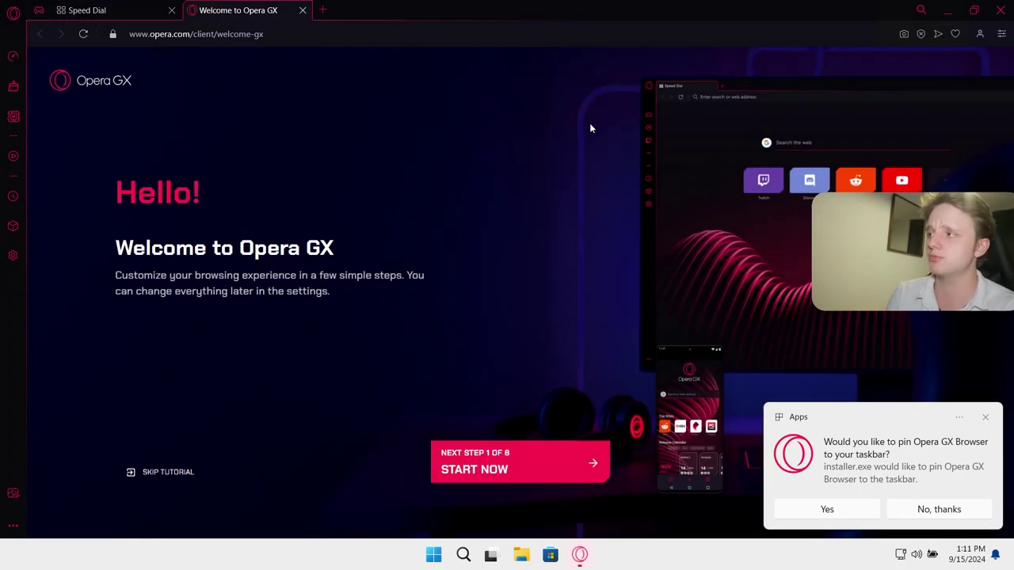
left_click(119, 10)
left_click(283, 19)
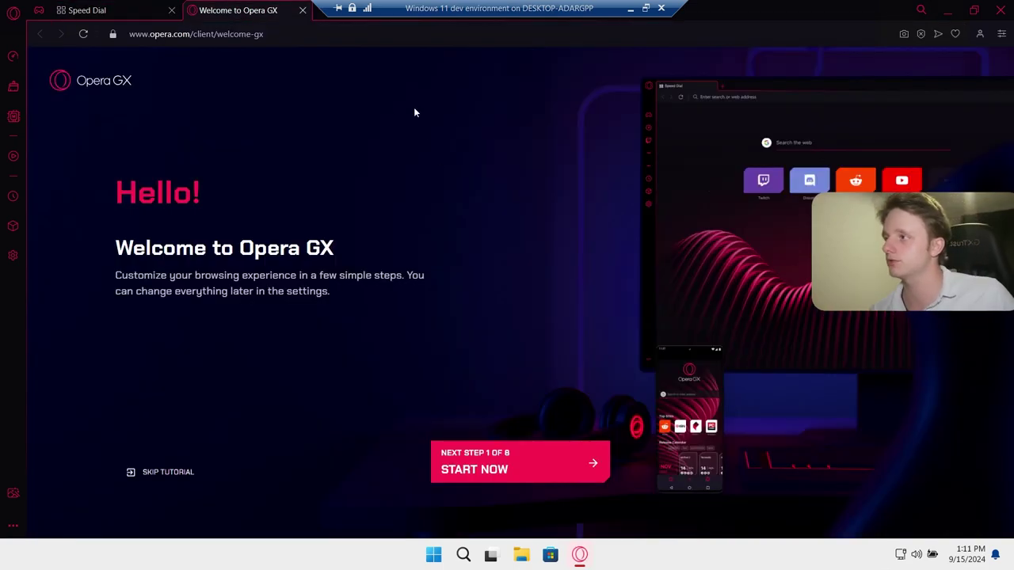
left_click(14, 85)
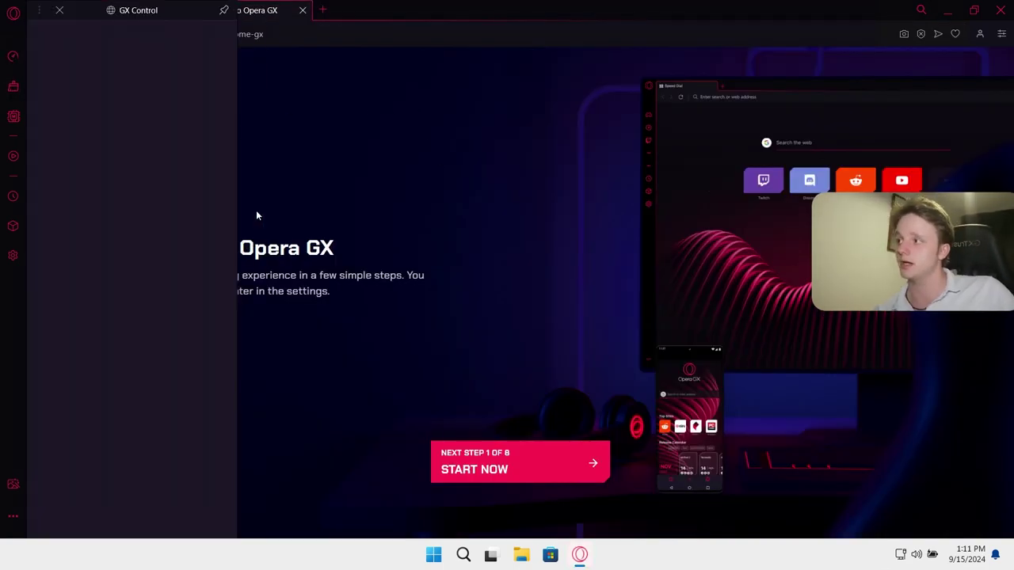
scroll(198, 210, "down", 5)
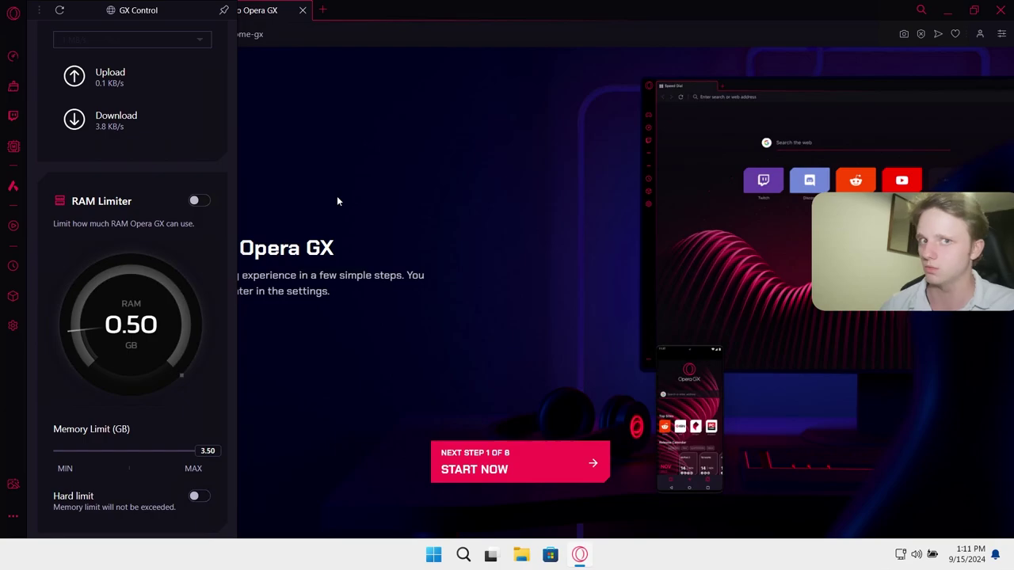
left_click(386, 35)
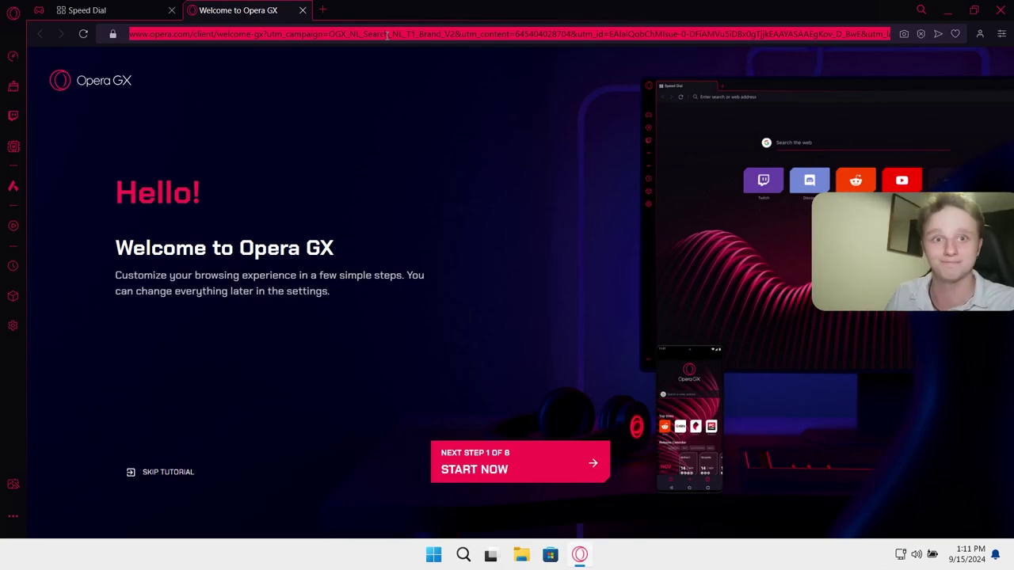
Step: Load google.com in Opera GX, then open Windows Region settings by searching 'regio'
type("google.com")
key("Return")
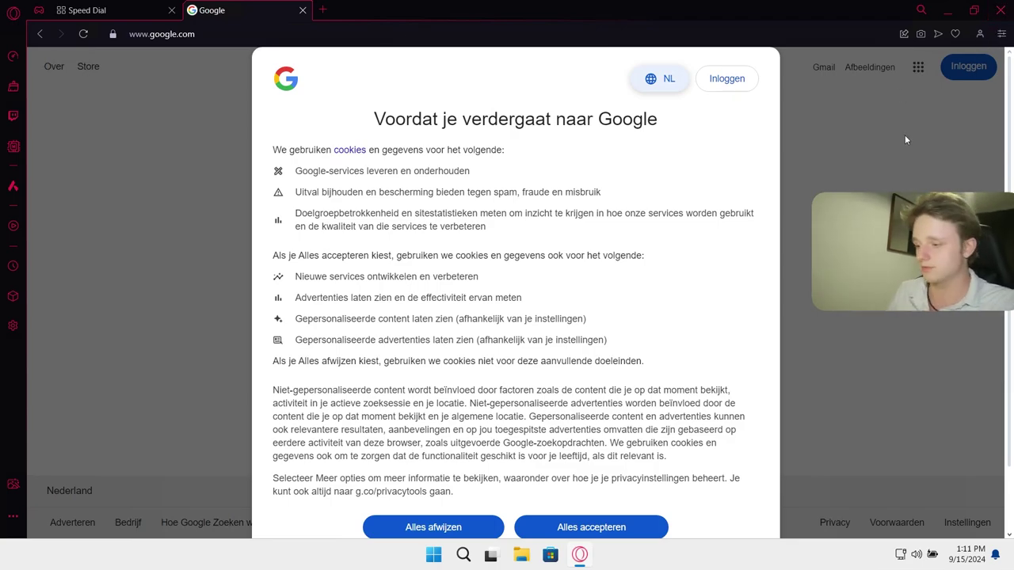
key("super")
type("regio")
key("Return")
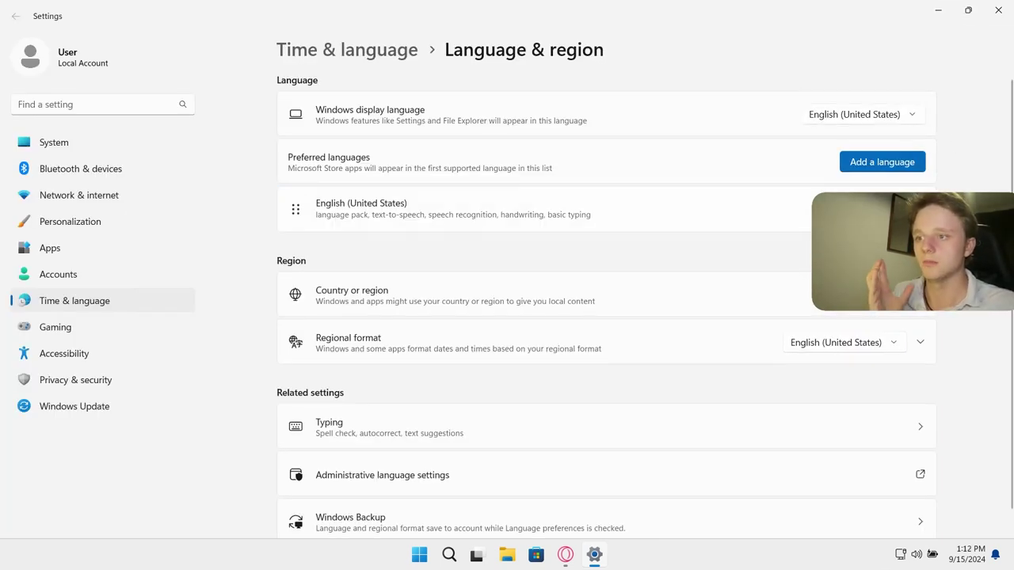
Step: Review the English (United States) language options, then open Google's language menu in Opera GX
left_click(736, 280)
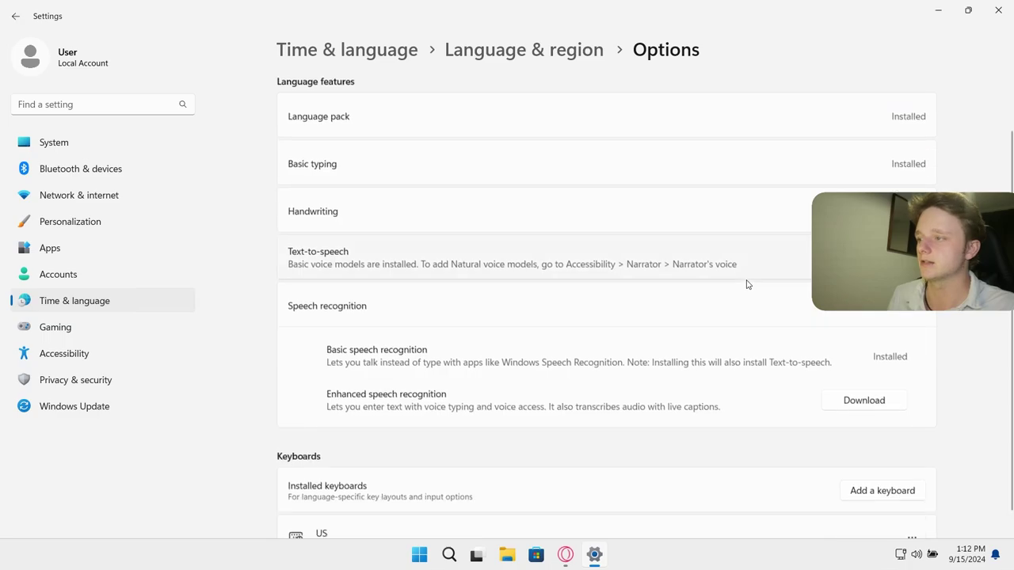
scroll(746, 284, "down", 2)
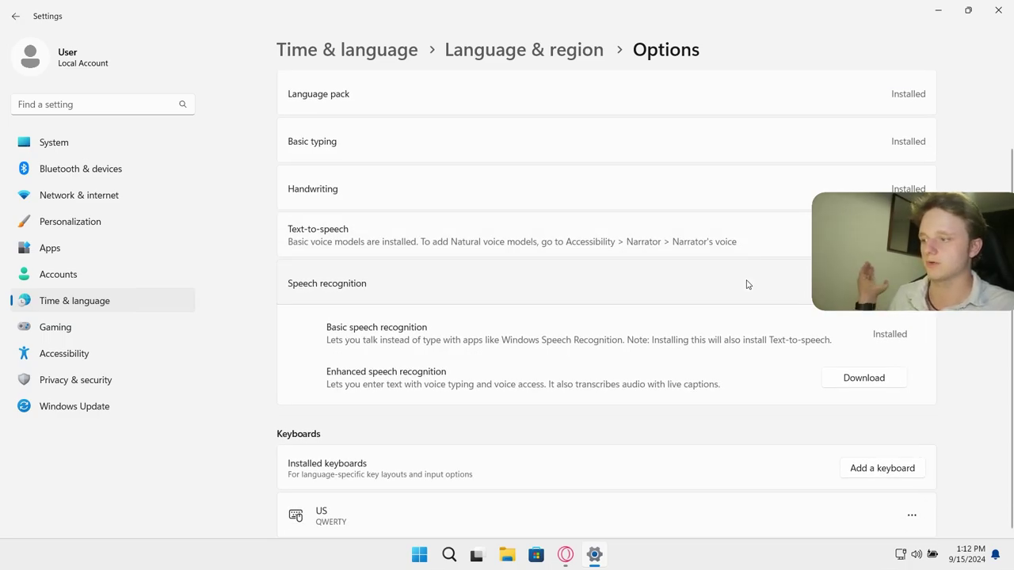
key("alt+Left")
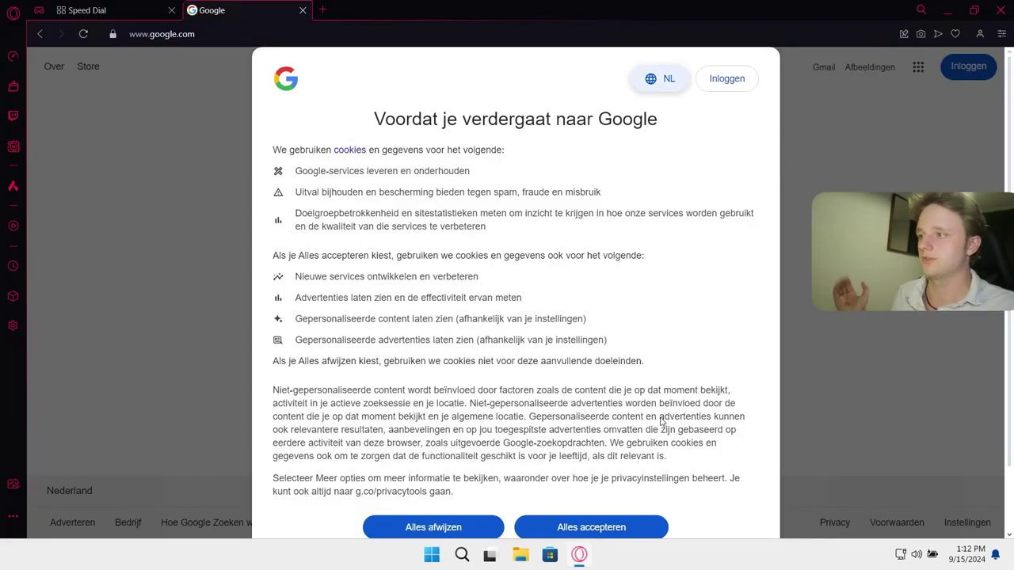
left_click(659, 79)
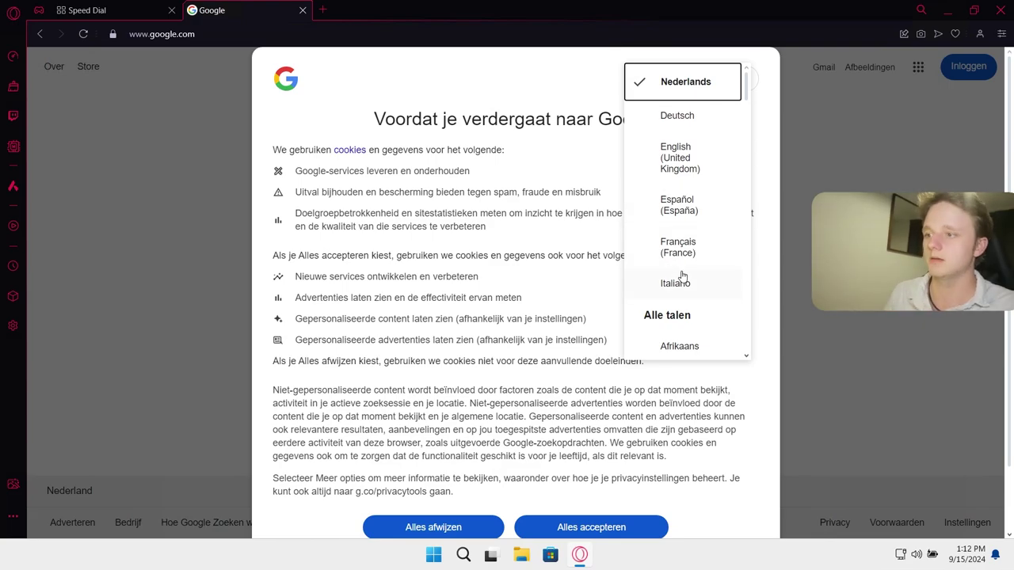
Step: Set Google's page to English (United Kingdom) and click Accept all on the cookie notice
scroll(681, 276, "down", 1)
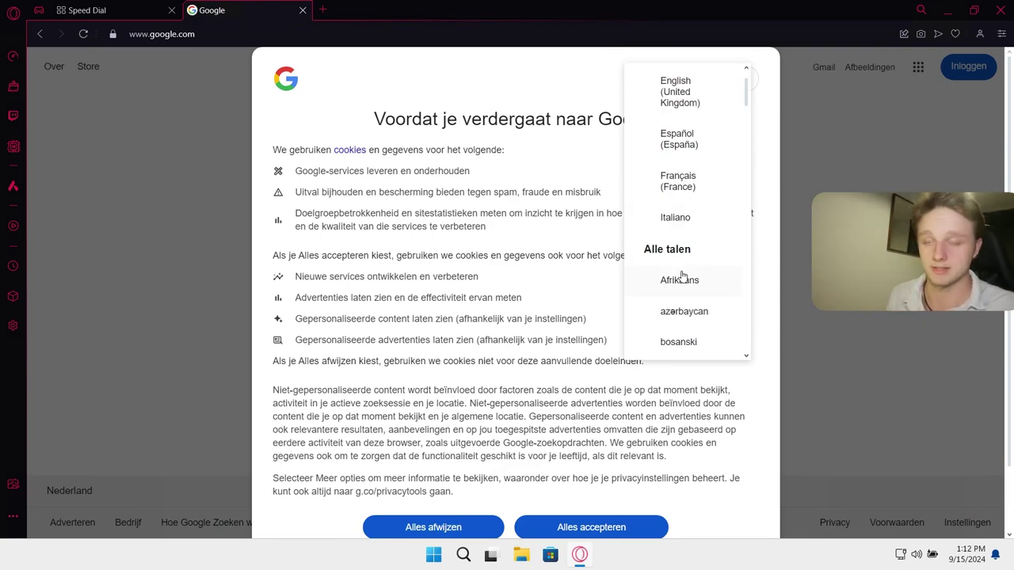
scroll(682, 276, "up", 1)
left_click(691, 172)
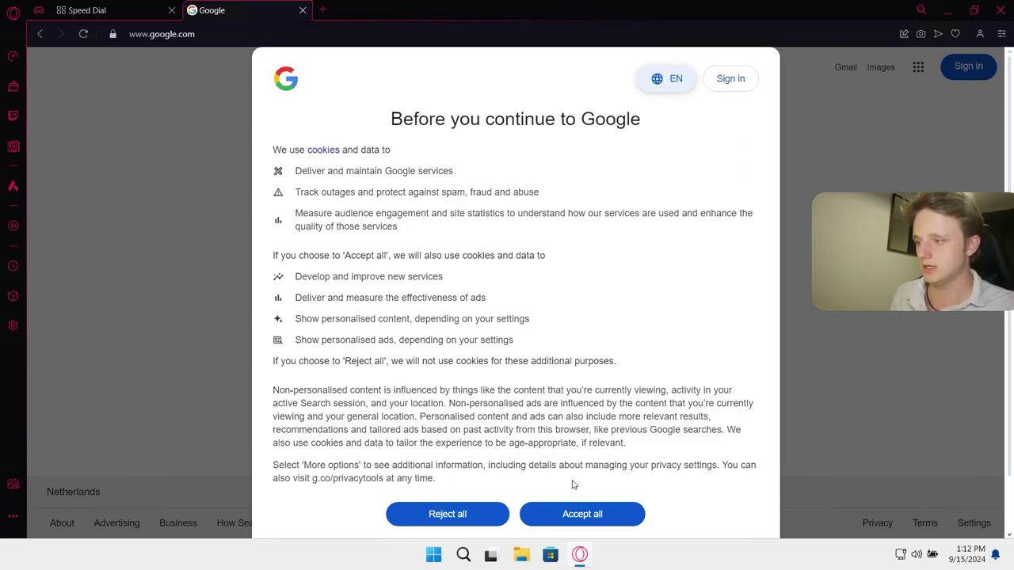
left_click(572, 505)
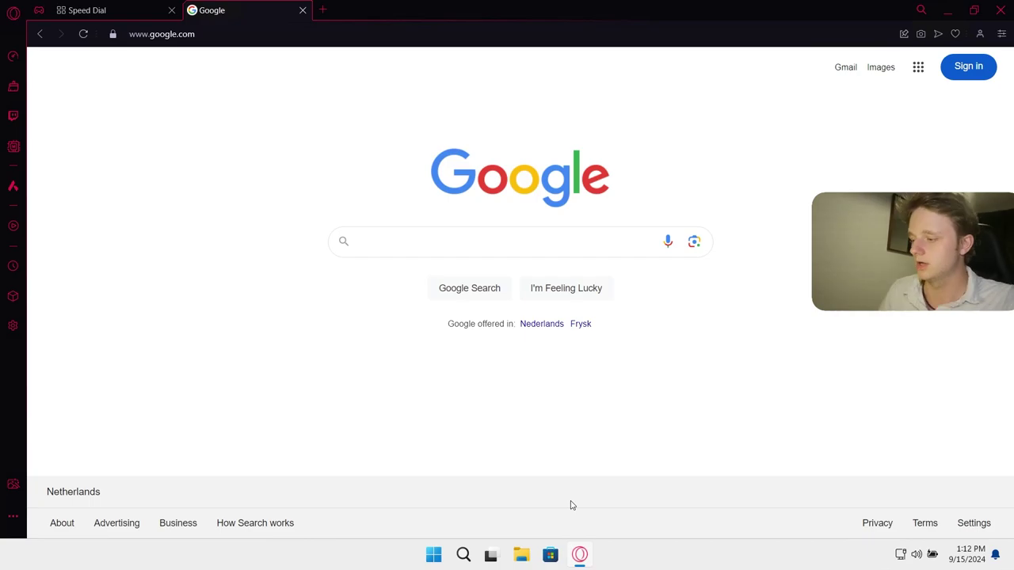
Step: Search Google for 'arc browser' and open the 'Arc from The Browser Company' result, arc.net
left_click(593, 240)
type("acr")
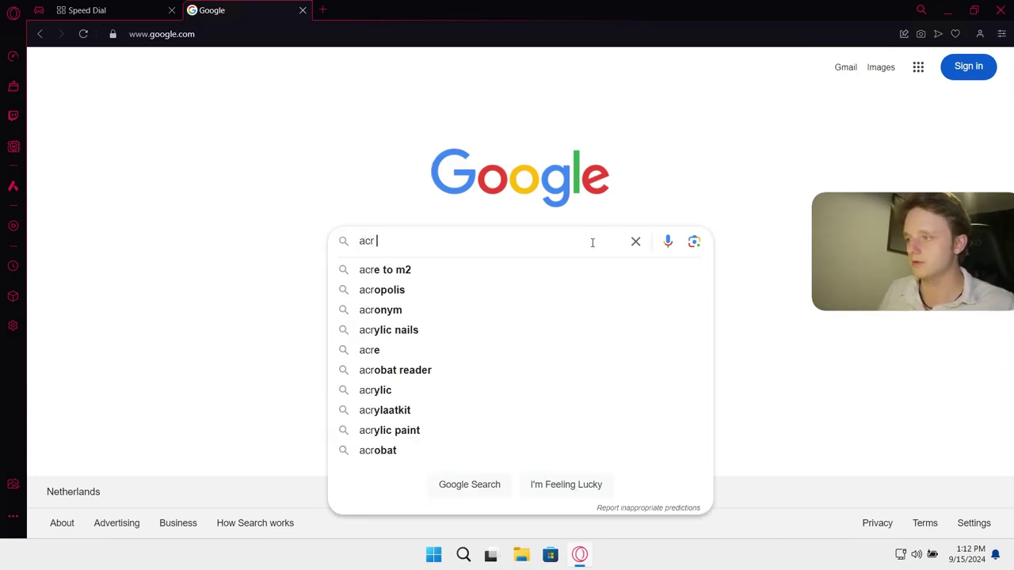
key("BackSpace")
key("BackSpace")
key("BackSpace")
type("rc browser")
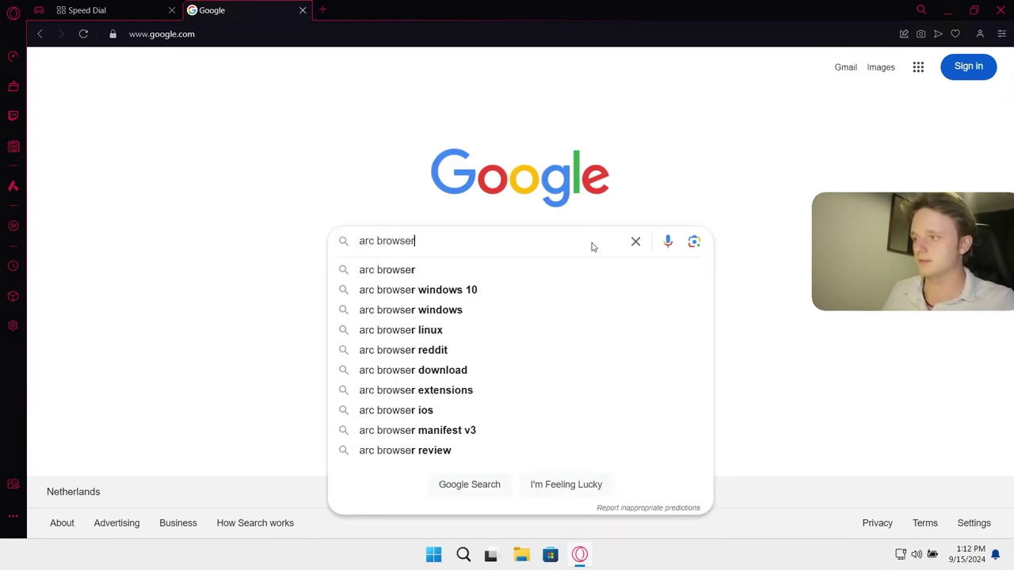
key("Return")
left_click(299, 191)
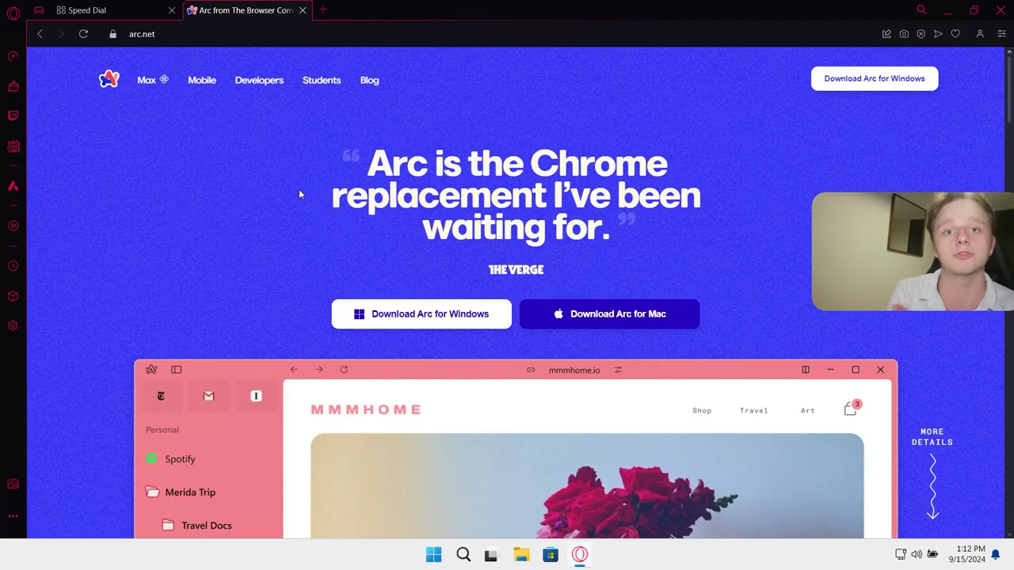
Step: Leave the full-screen VM view, maximize the Arc window and close its profile panel
key("ctrl+alt+Pause")
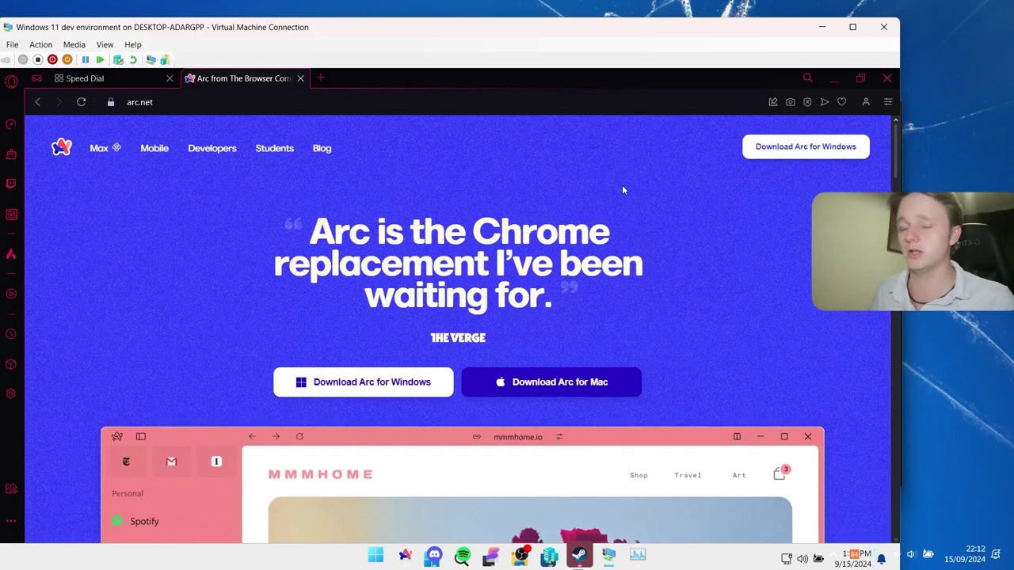
left_click(406, 557)
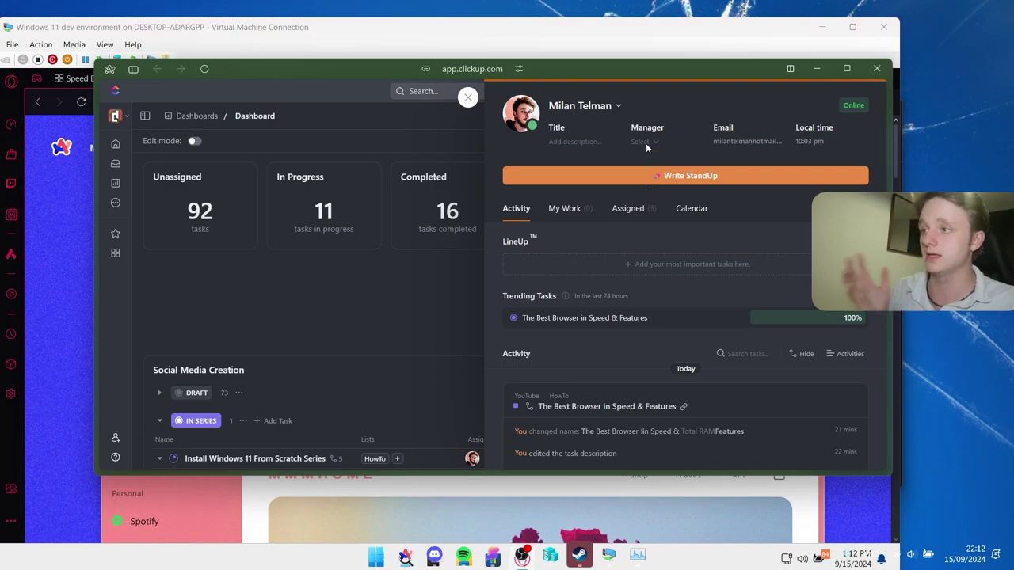
double_click(630, 73)
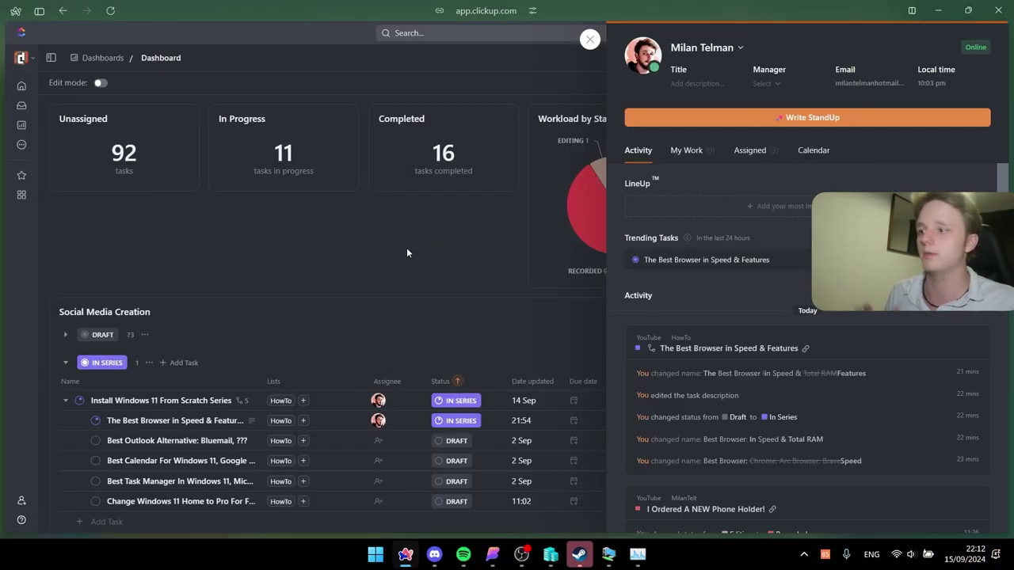
left_click(589, 39)
scroll(485, 324, "down", 1)
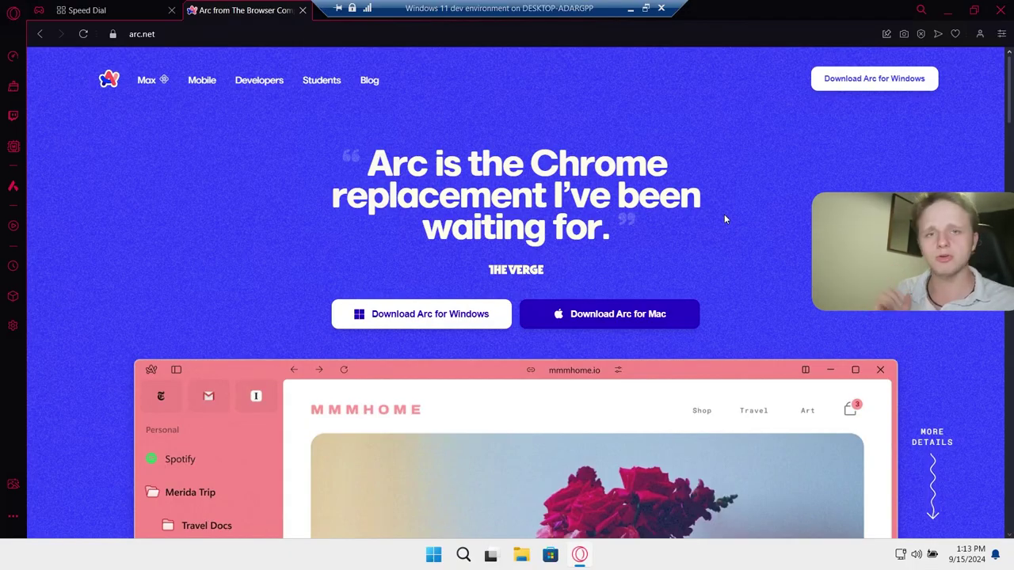
Step: Download ArcInstaller.exe for Windows into Downloads and launch it
left_click(469, 311)
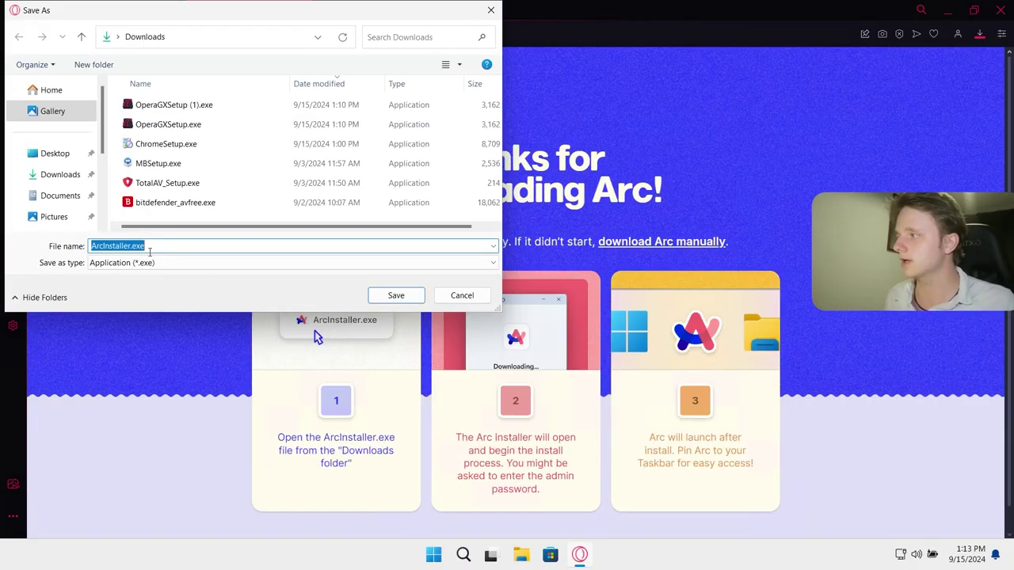
left_click(386, 294)
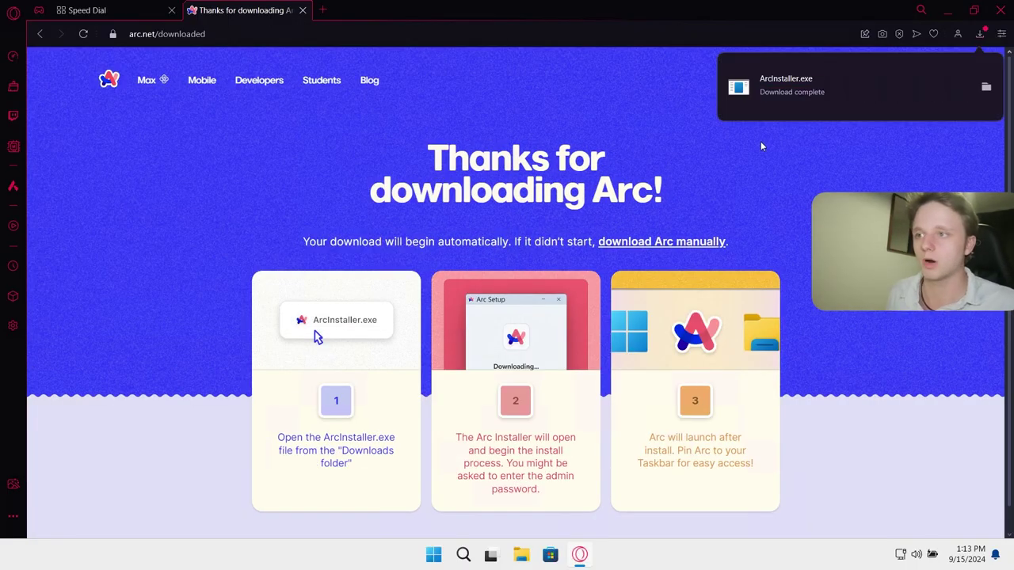
left_click(773, 87)
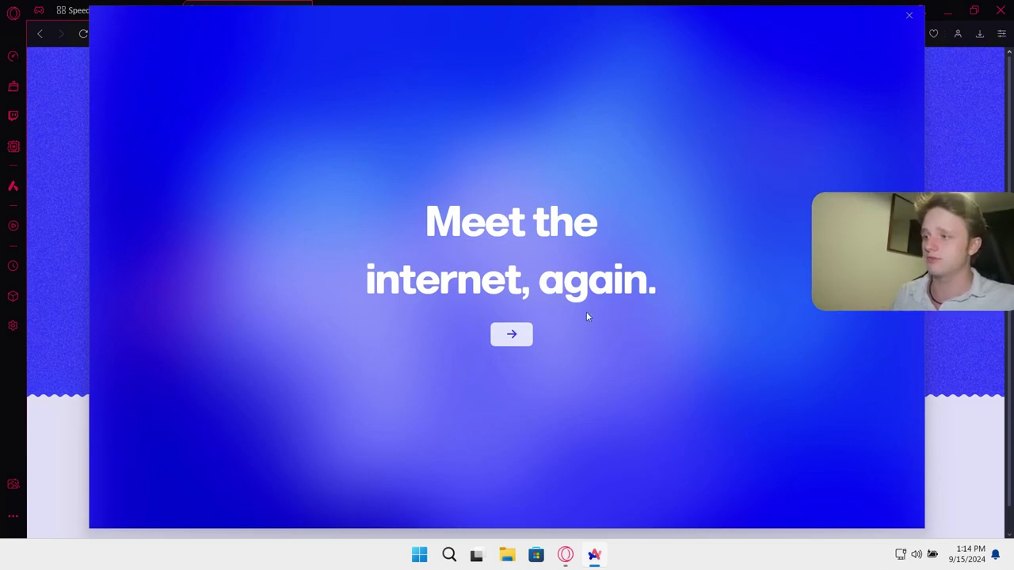
Step: Continue past Arc's welcome screen, switch from creating an account to Sign In, and start entering the e-mail
left_click(511, 339)
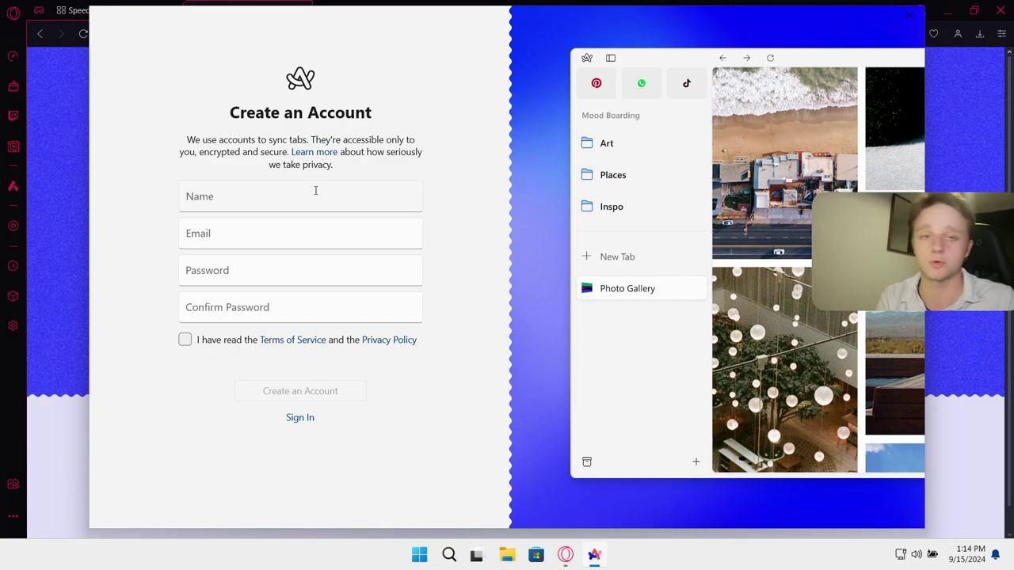
left_click(315, 191)
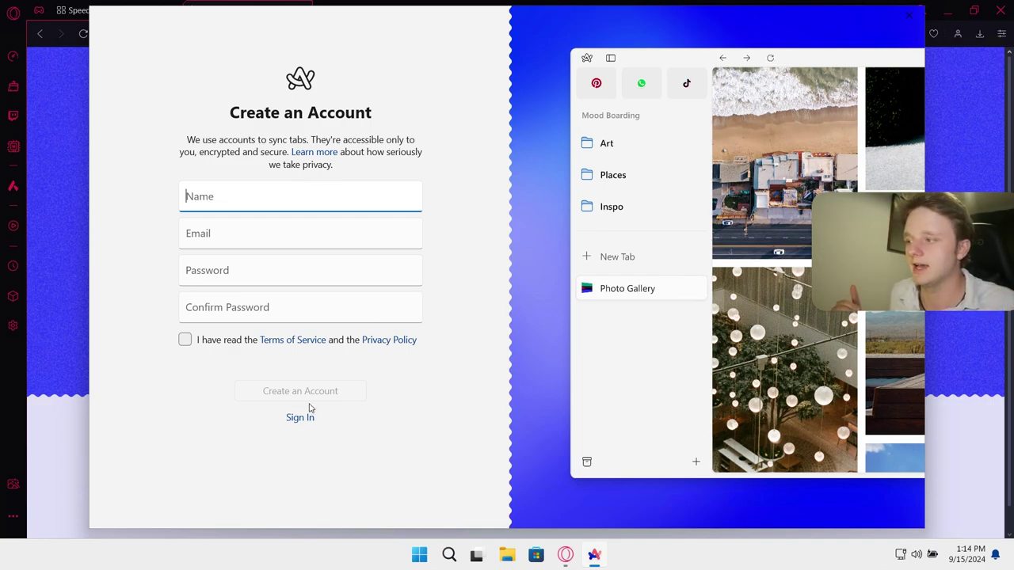
left_click(301, 417)
left_click(333, 184)
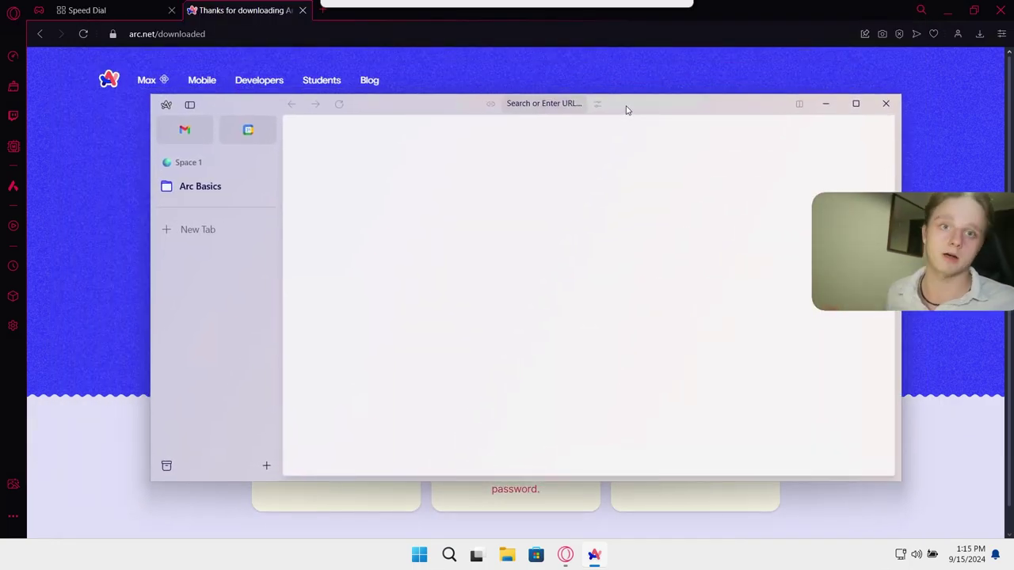
Step: Maximize the Arc window, dismiss the address bar, then expand and collapse the Arc Basics folder
double_click(626, 110)
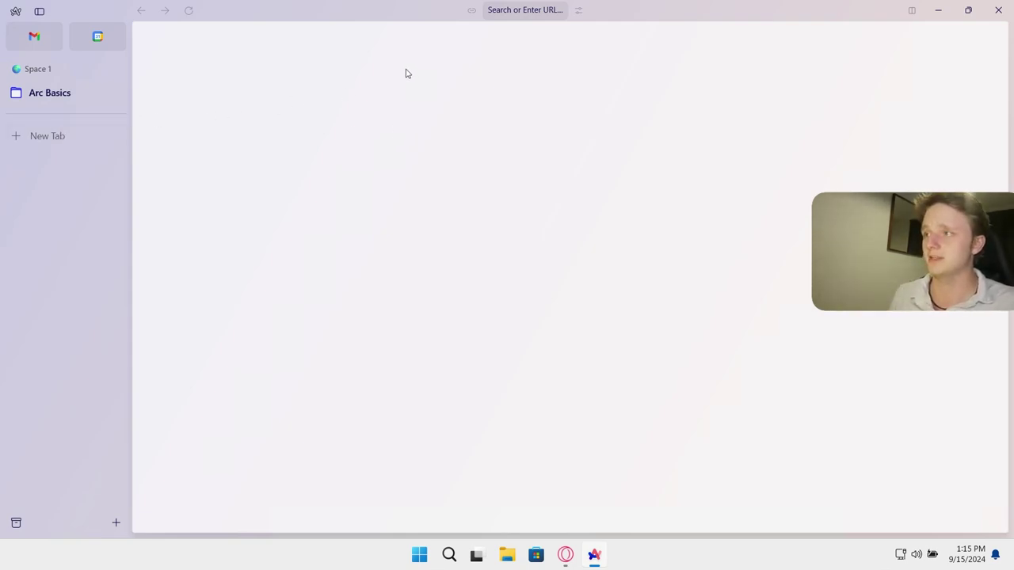
left_click(512, 13)
key("Escape")
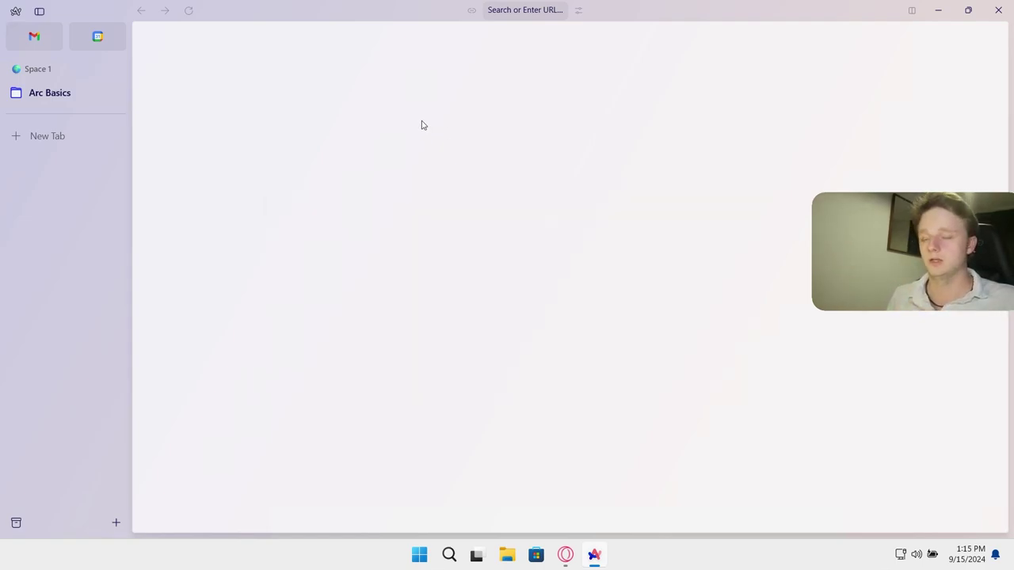
left_click(42, 98)
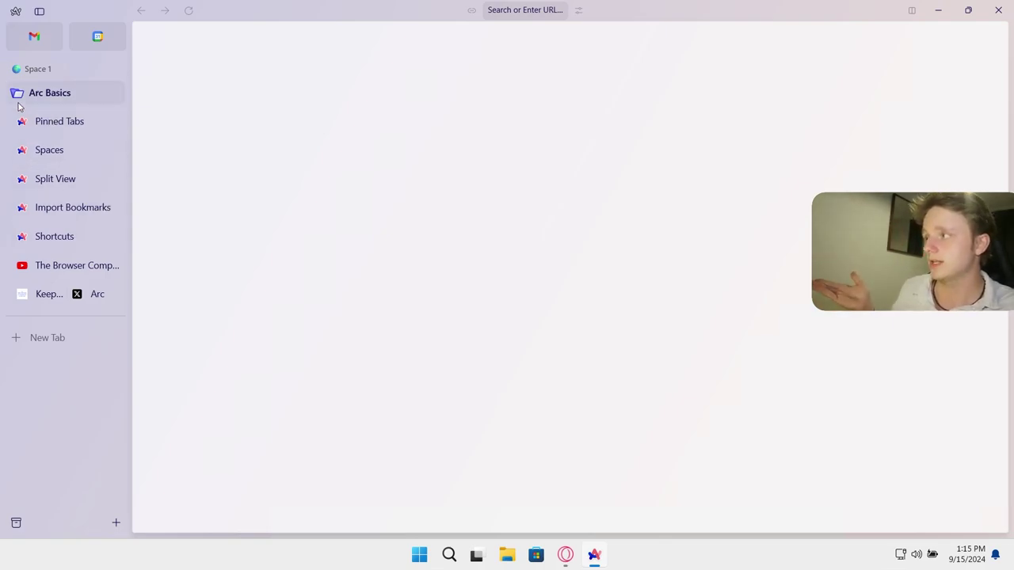
left_click(17, 100)
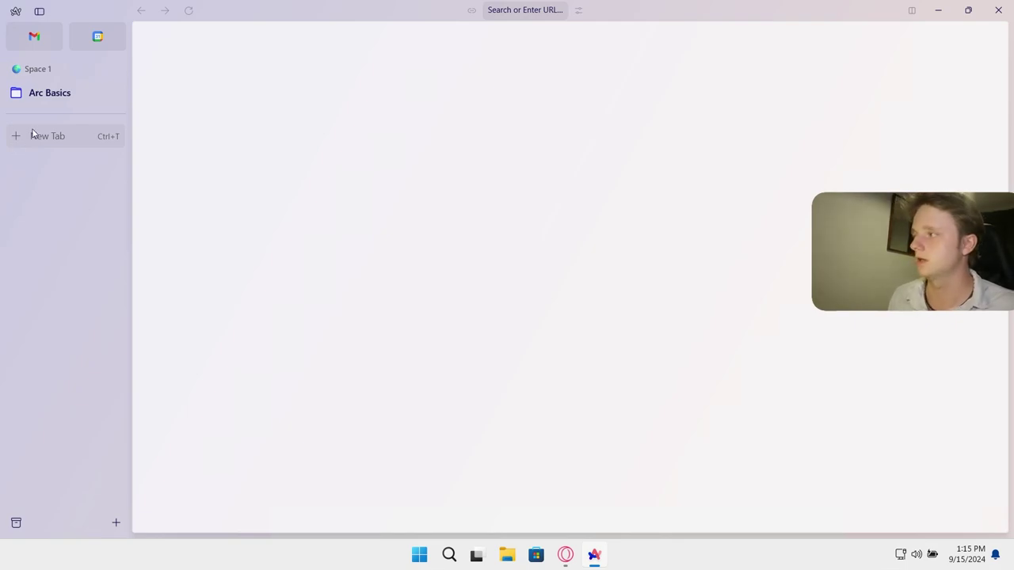
Step: Open google.com in a new Arc tab, switch the page from NL to English, and accept all cookies
left_click(31, 135)
type("google.com")
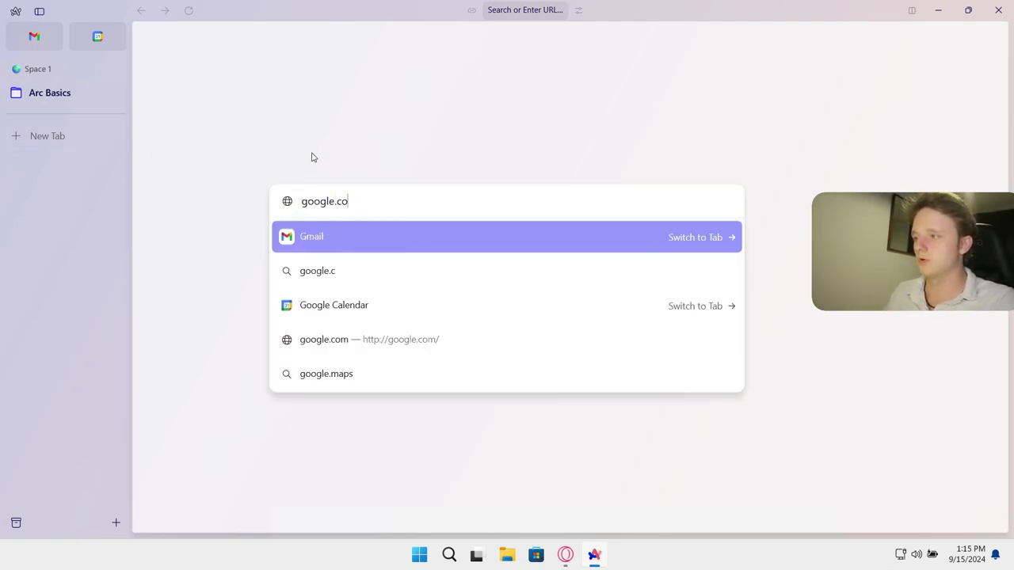
key("Return")
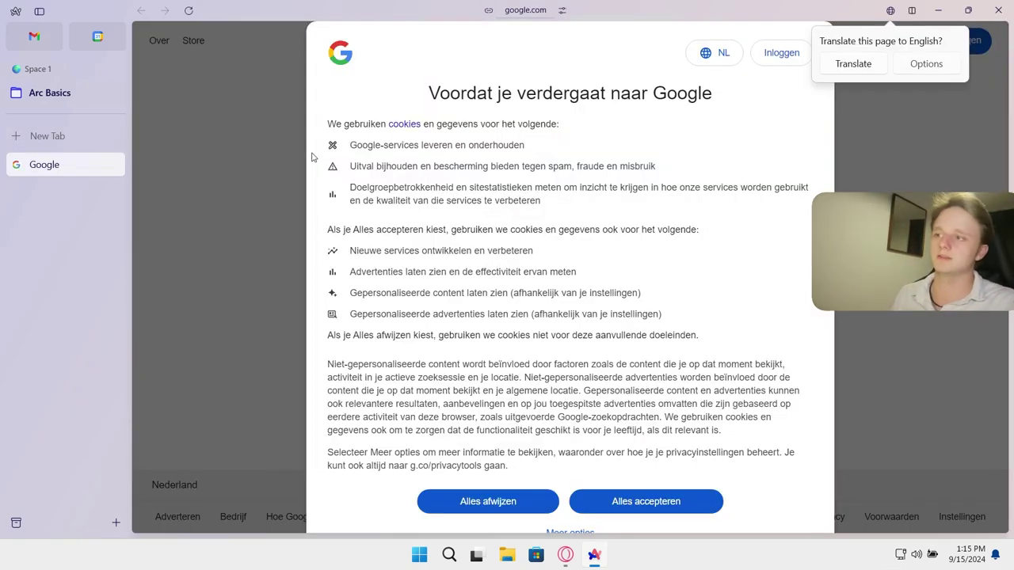
left_click(711, 61)
left_click(735, 123)
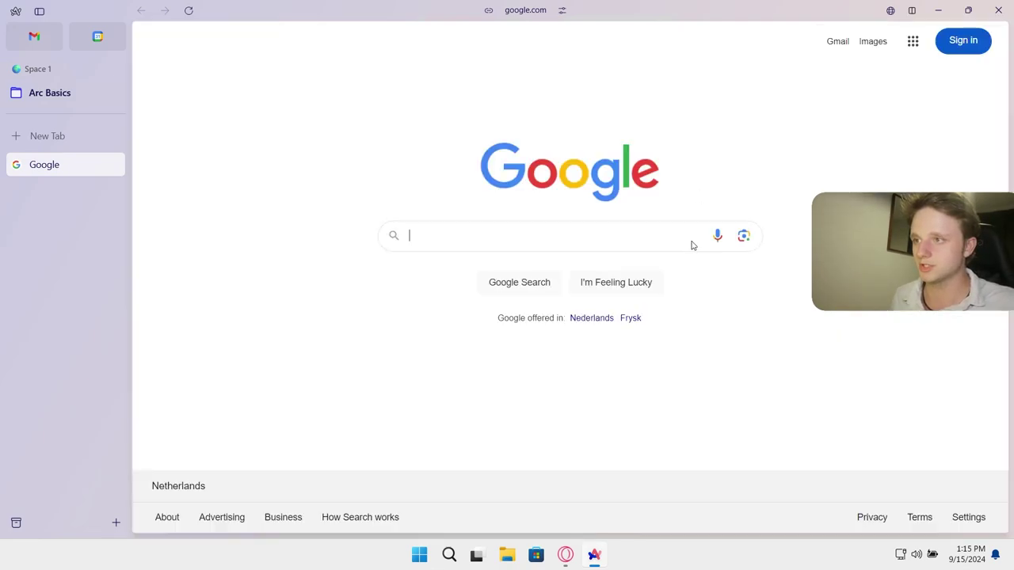
left_click(670, 491)
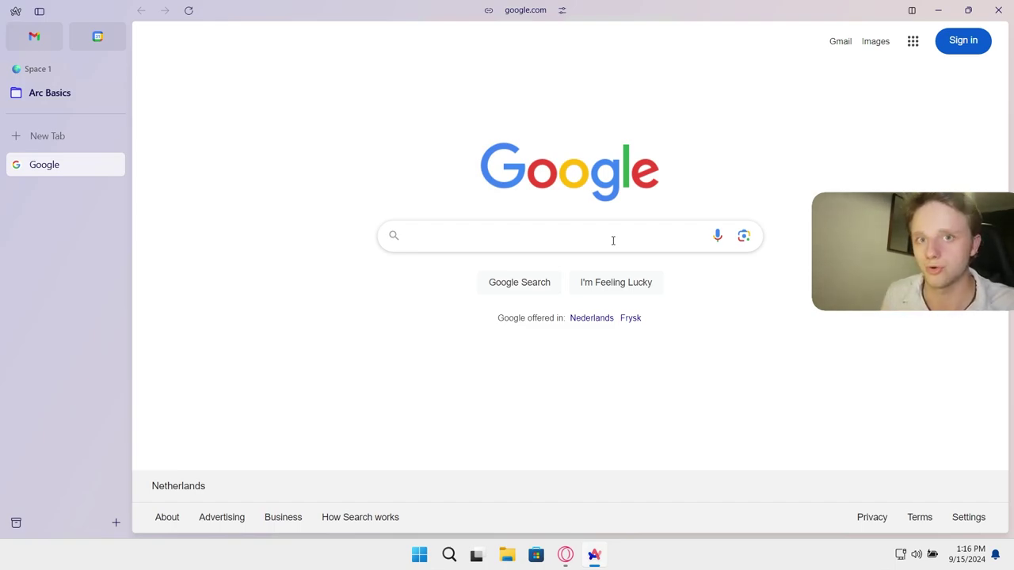
Step: Search Google for 'brave', open brave.com from the top result, and click Get Brave
type("brave")
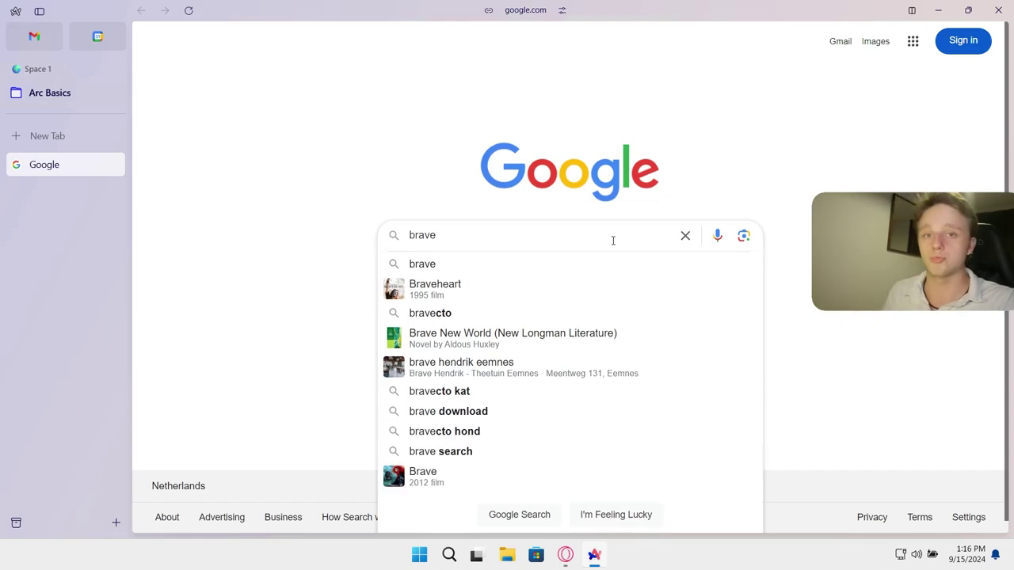
key("Return")
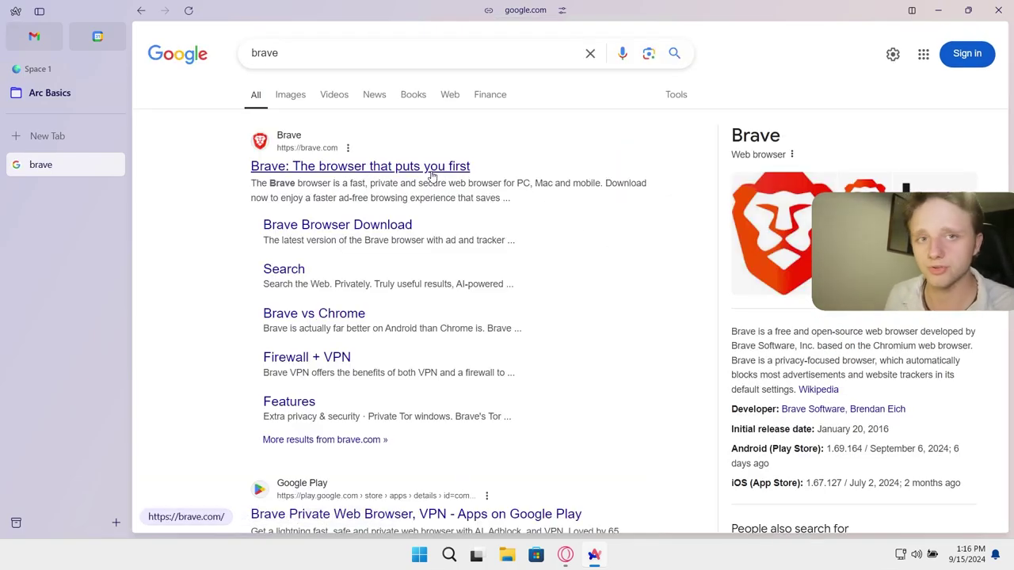
left_click(431, 172)
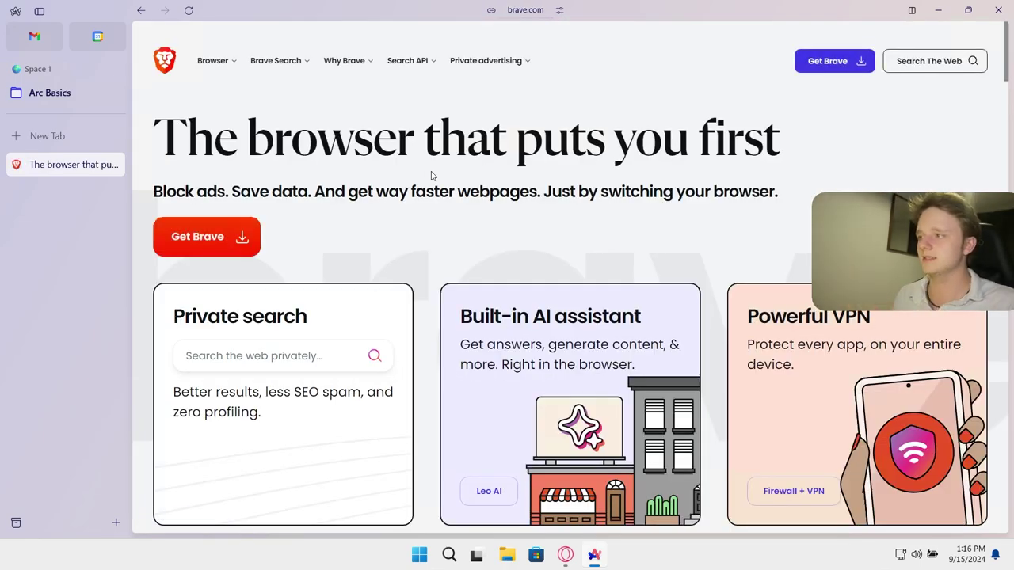
left_click(235, 247)
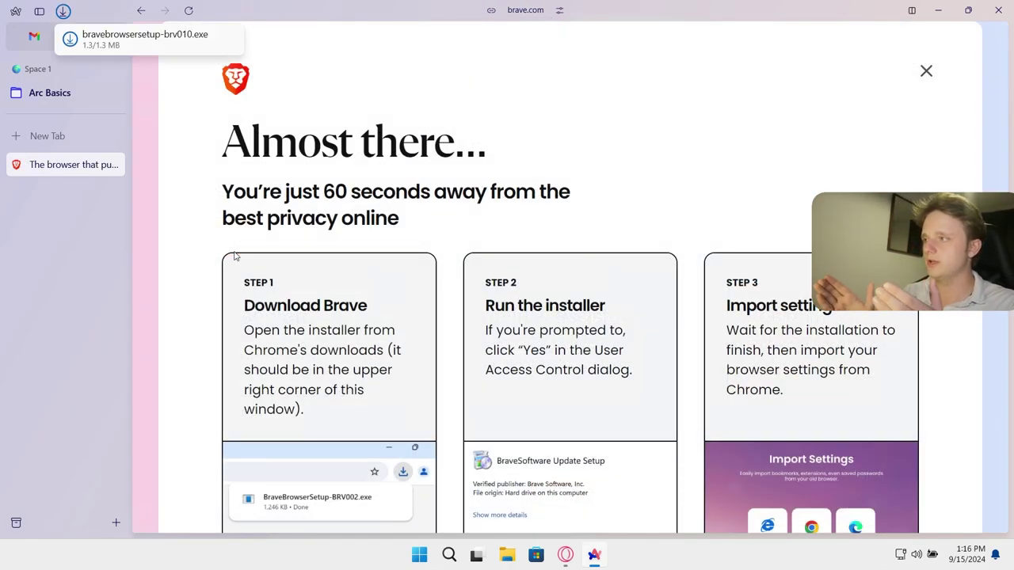
Step: Show the downloaded installer in the Downloads folder and run BraveBrowserSetup-BRV010.exe
left_click(105, 44)
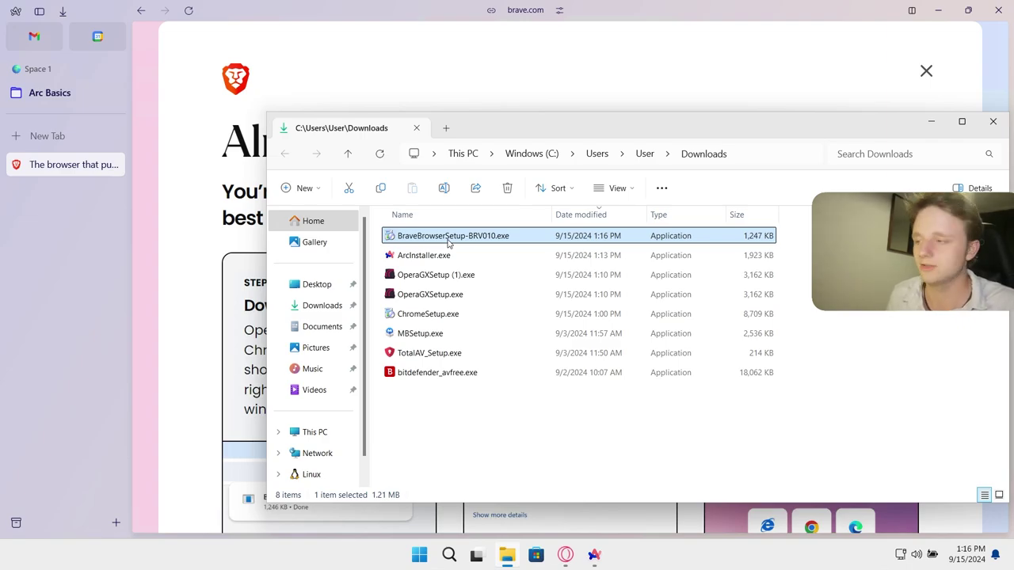
double_click(448, 237)
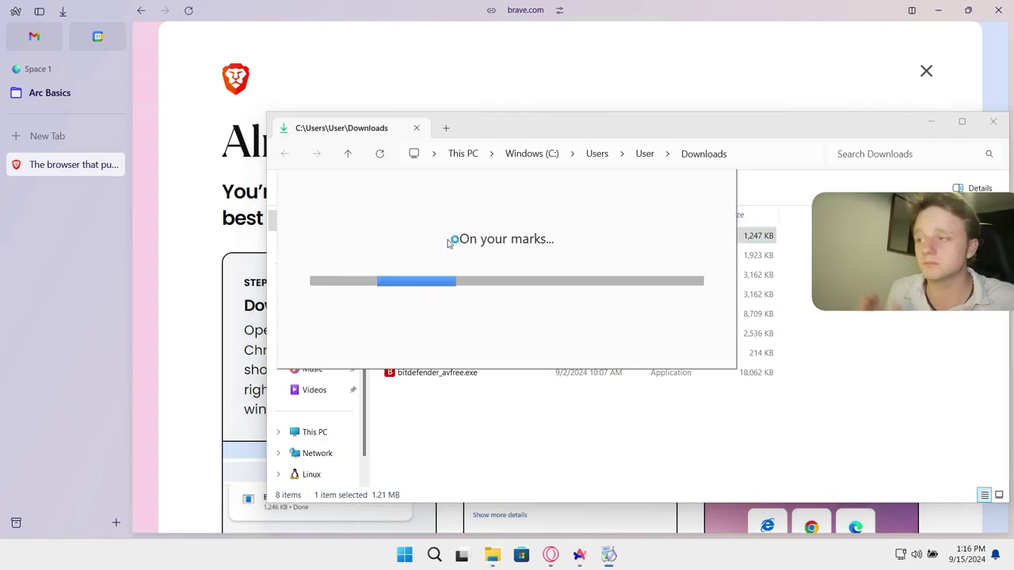